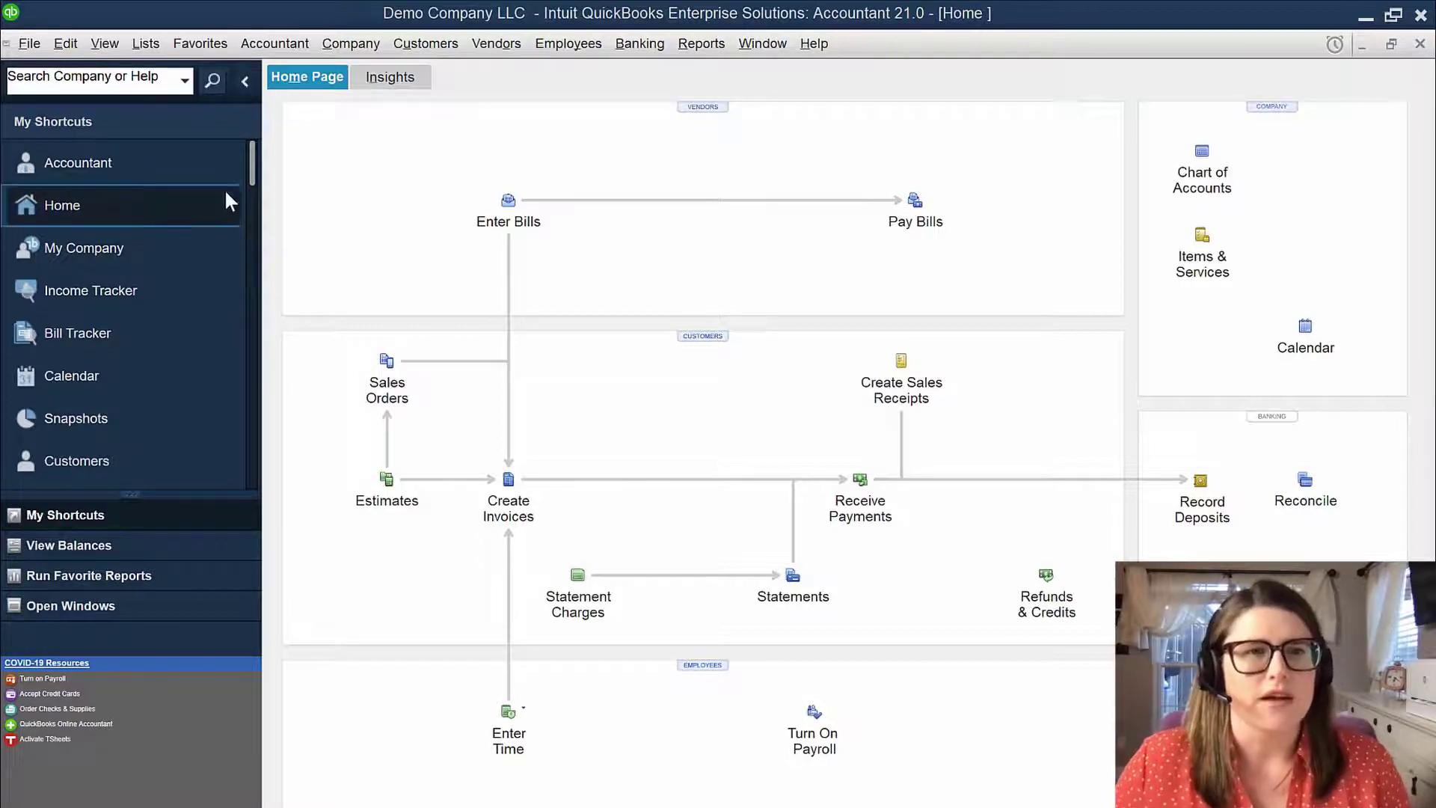
click(29, 45)
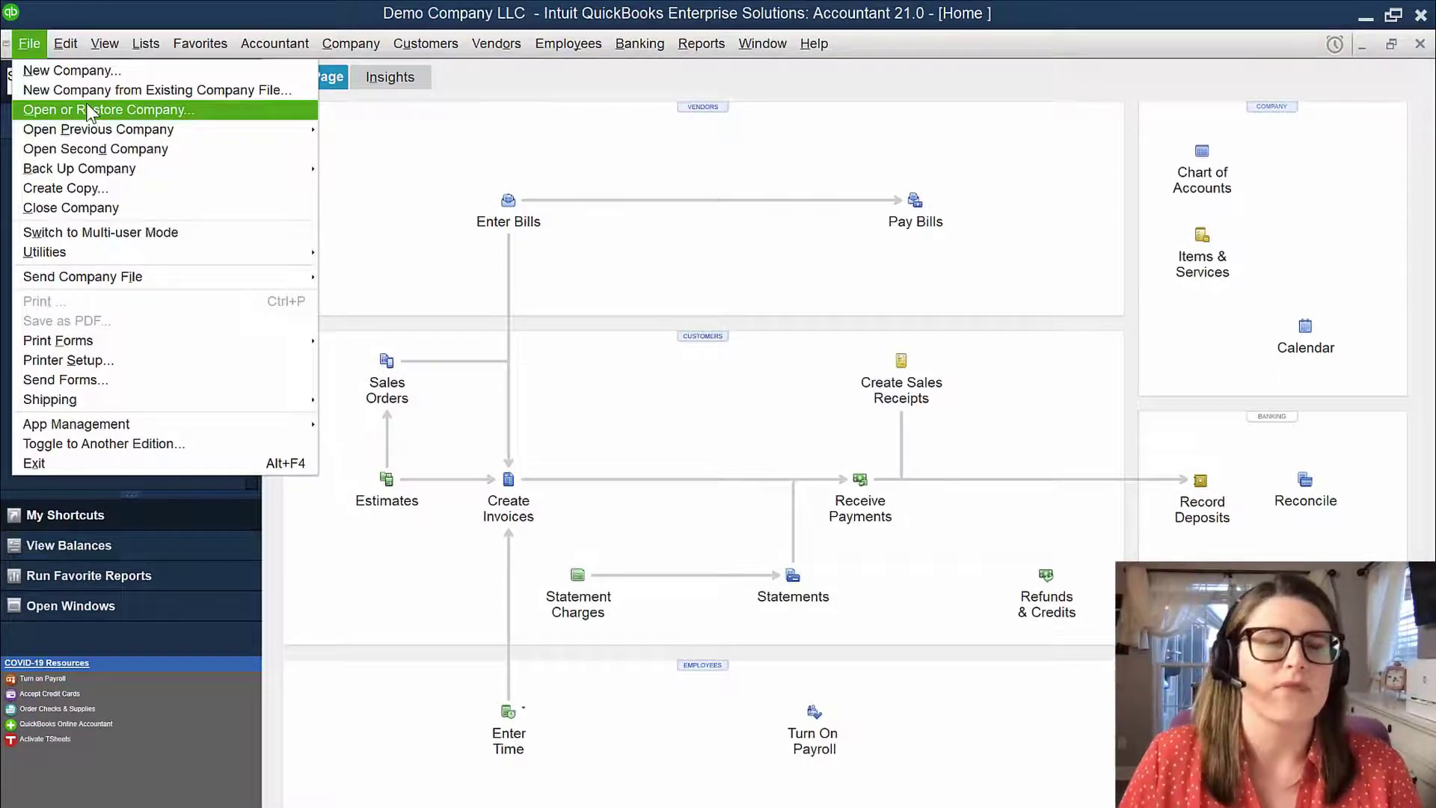
click(557, 154)
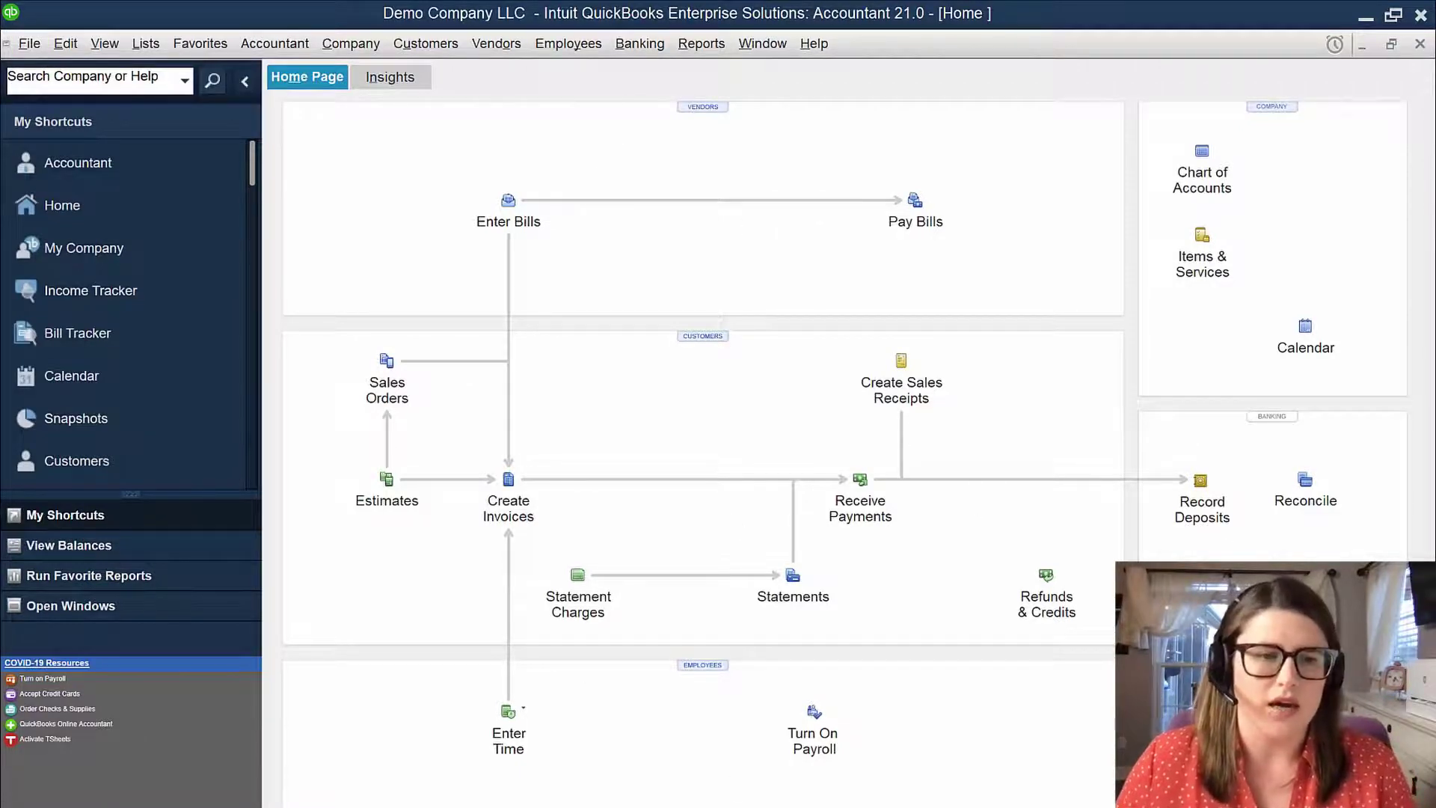
Step: Search the computer for company files with *.qbw, clear the query and close the search
key(super)
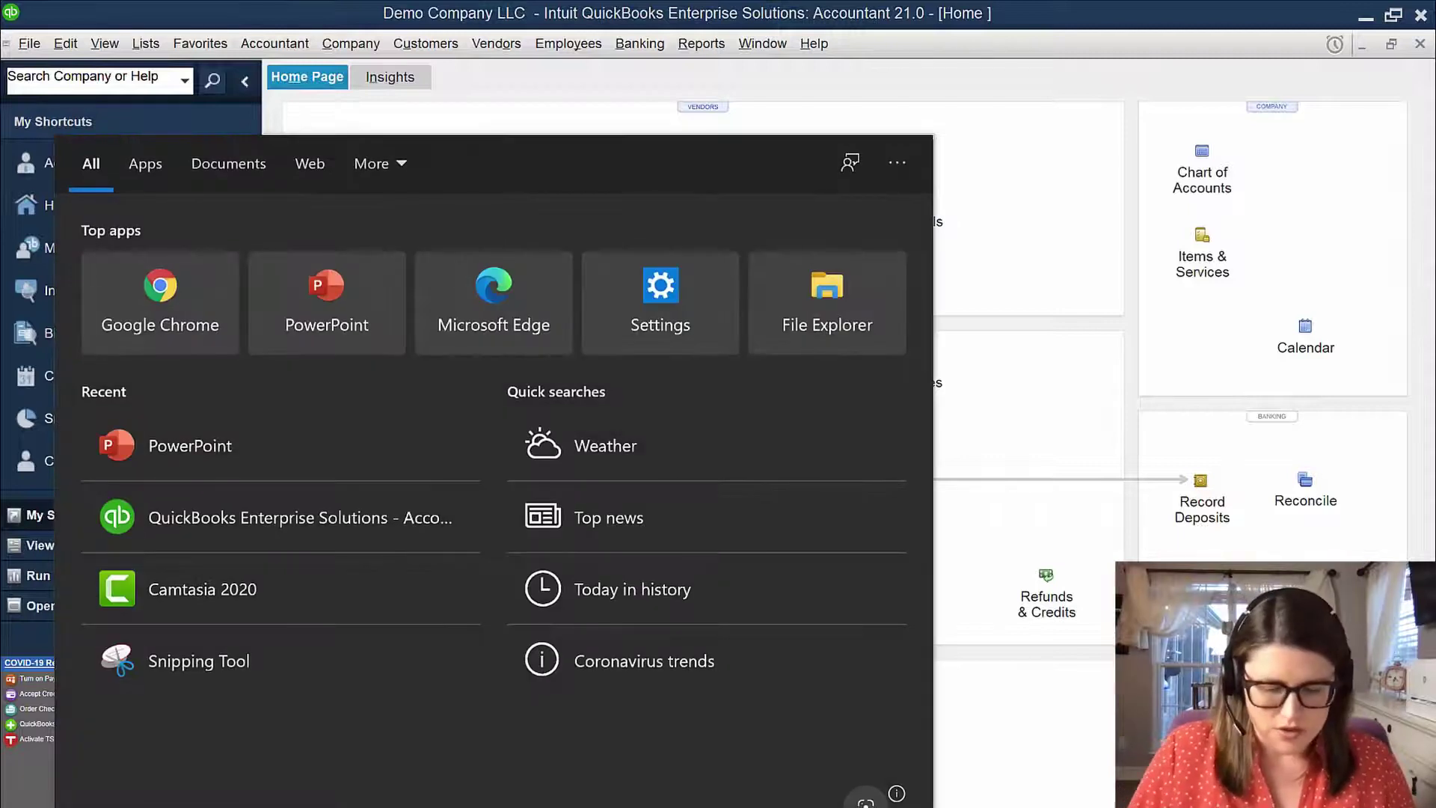
text(*)
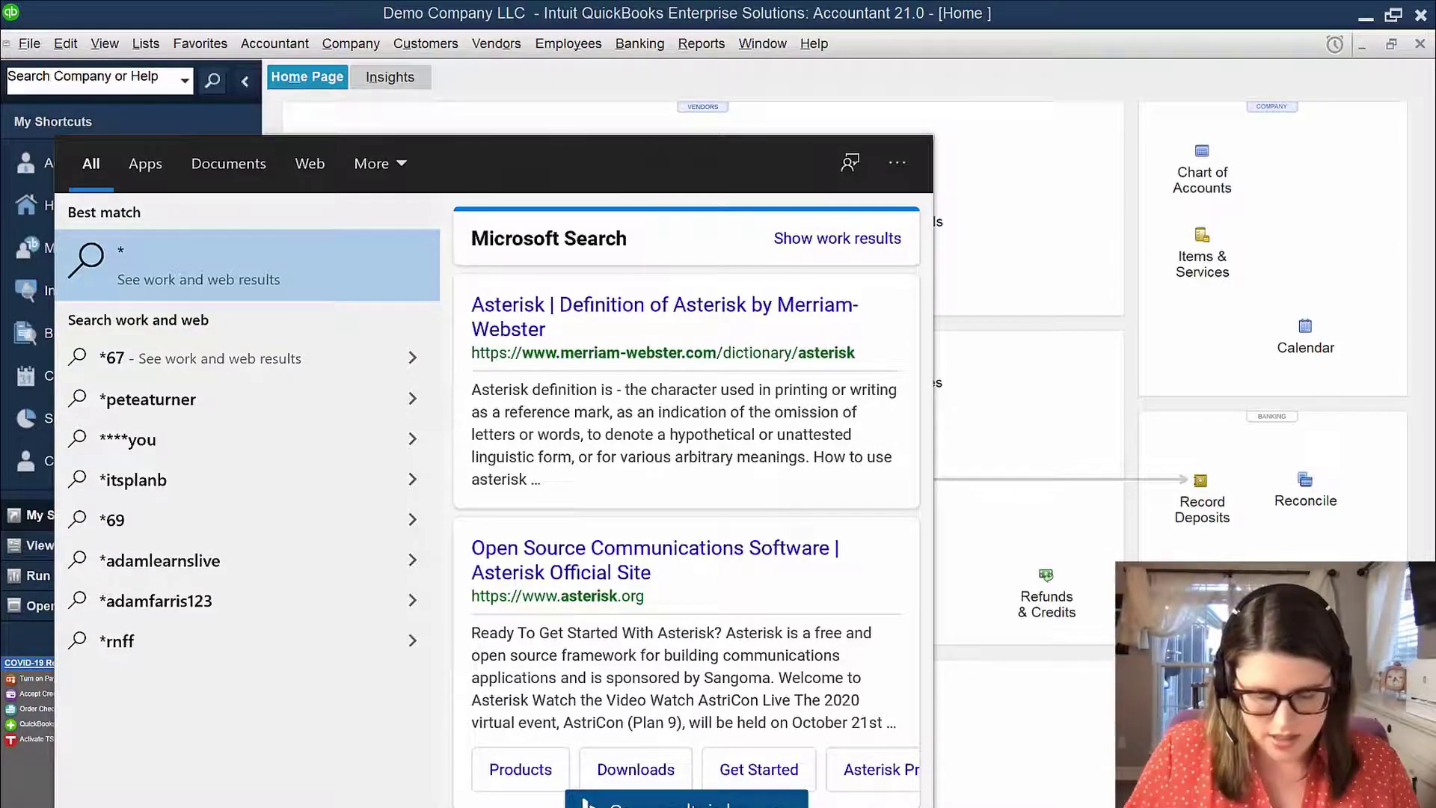
text(.qbw)
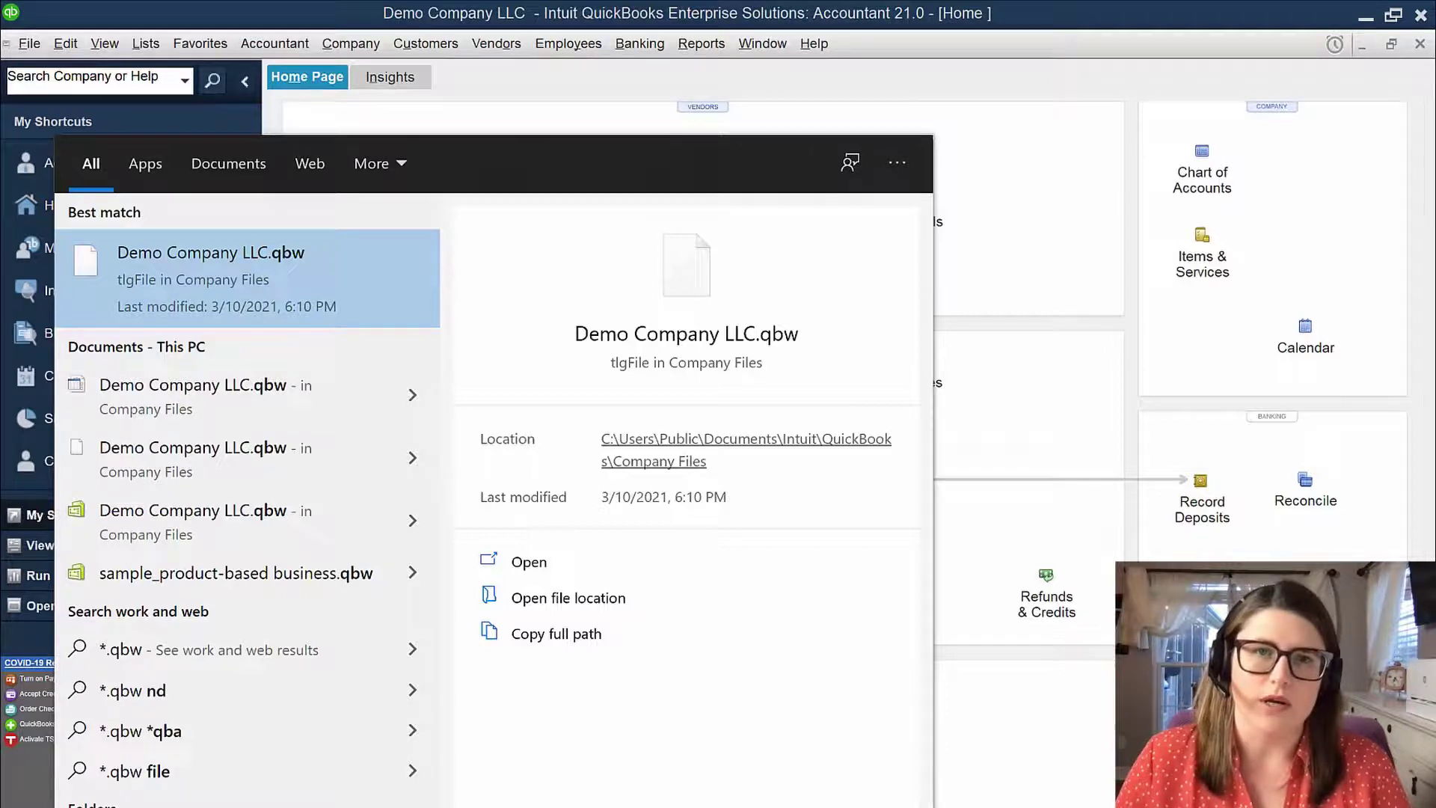
key(BackSpace)
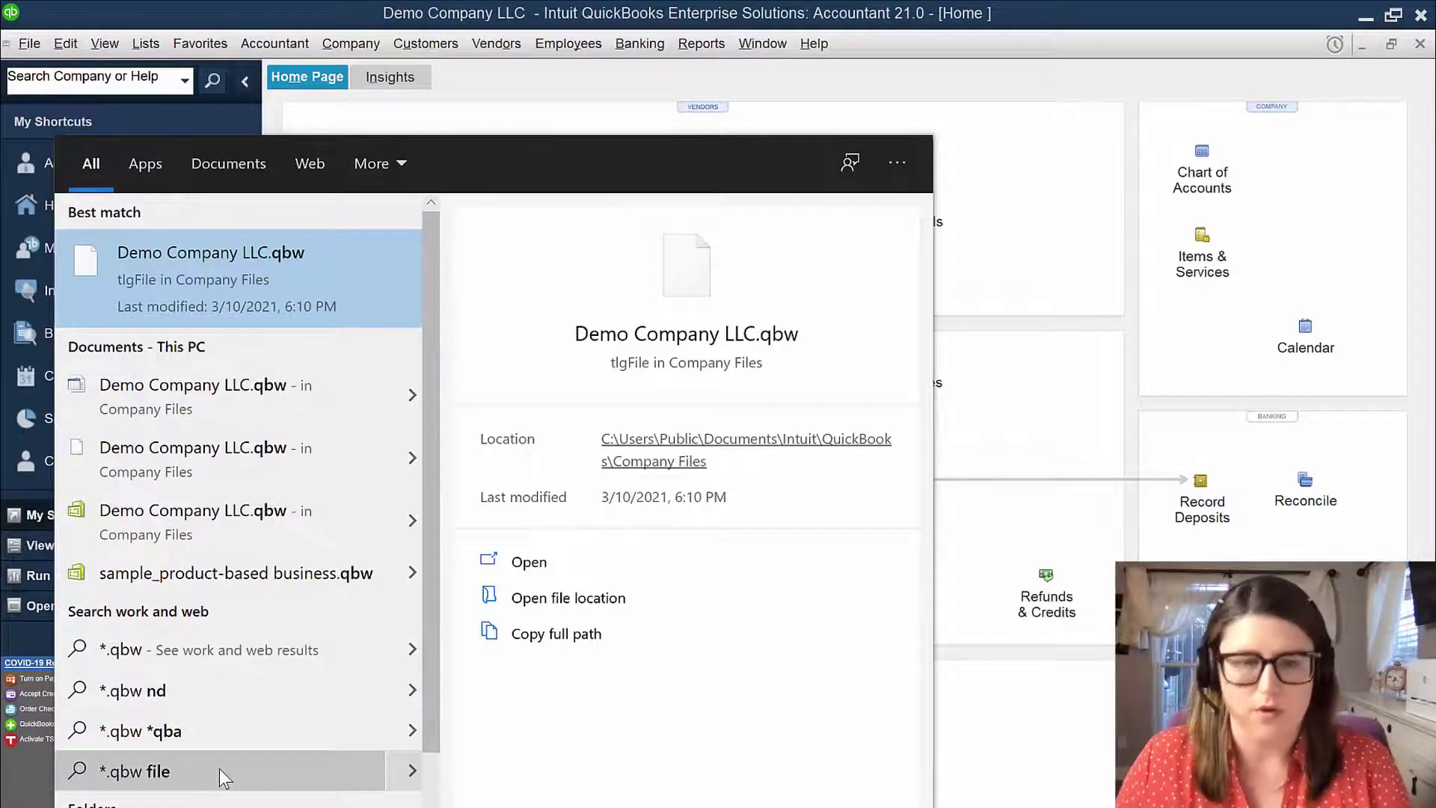
key(BackSpace)
key(BackSpace)
key(BackSpace)
key(BackSpace)
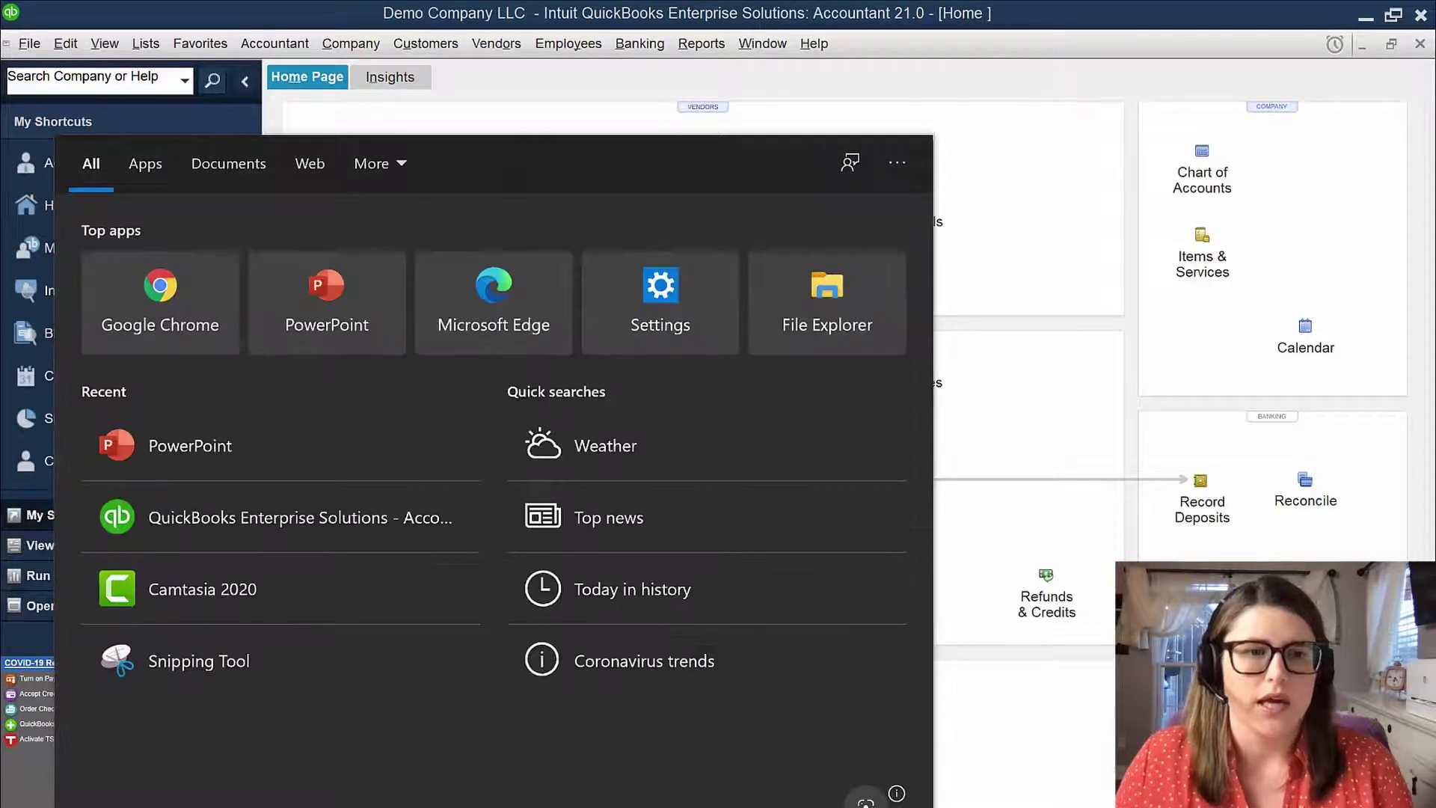
click(1055, 272)
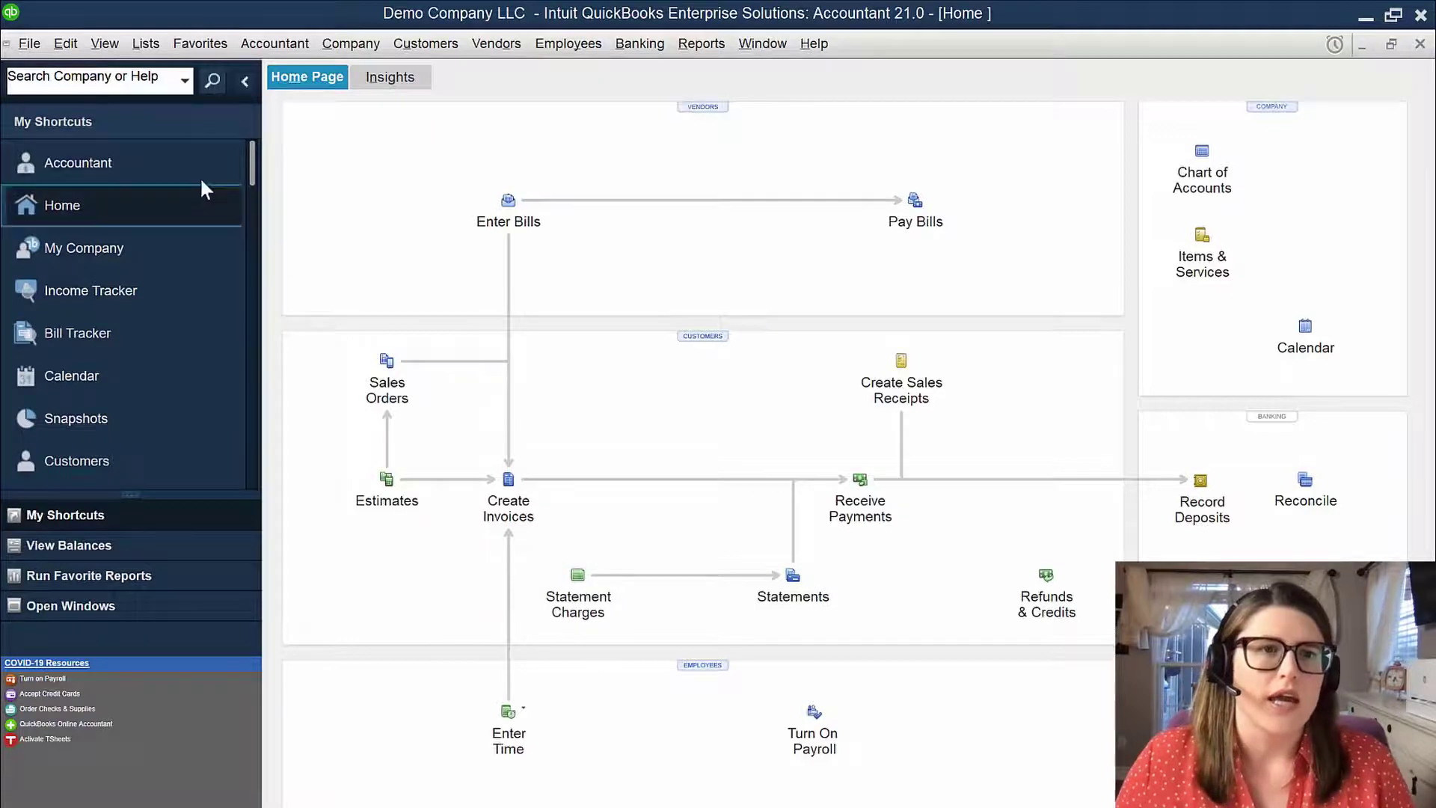
Step: Begin a local company backup with Test Backup as the save location in the backup options, and cancel it
click(29, 46)
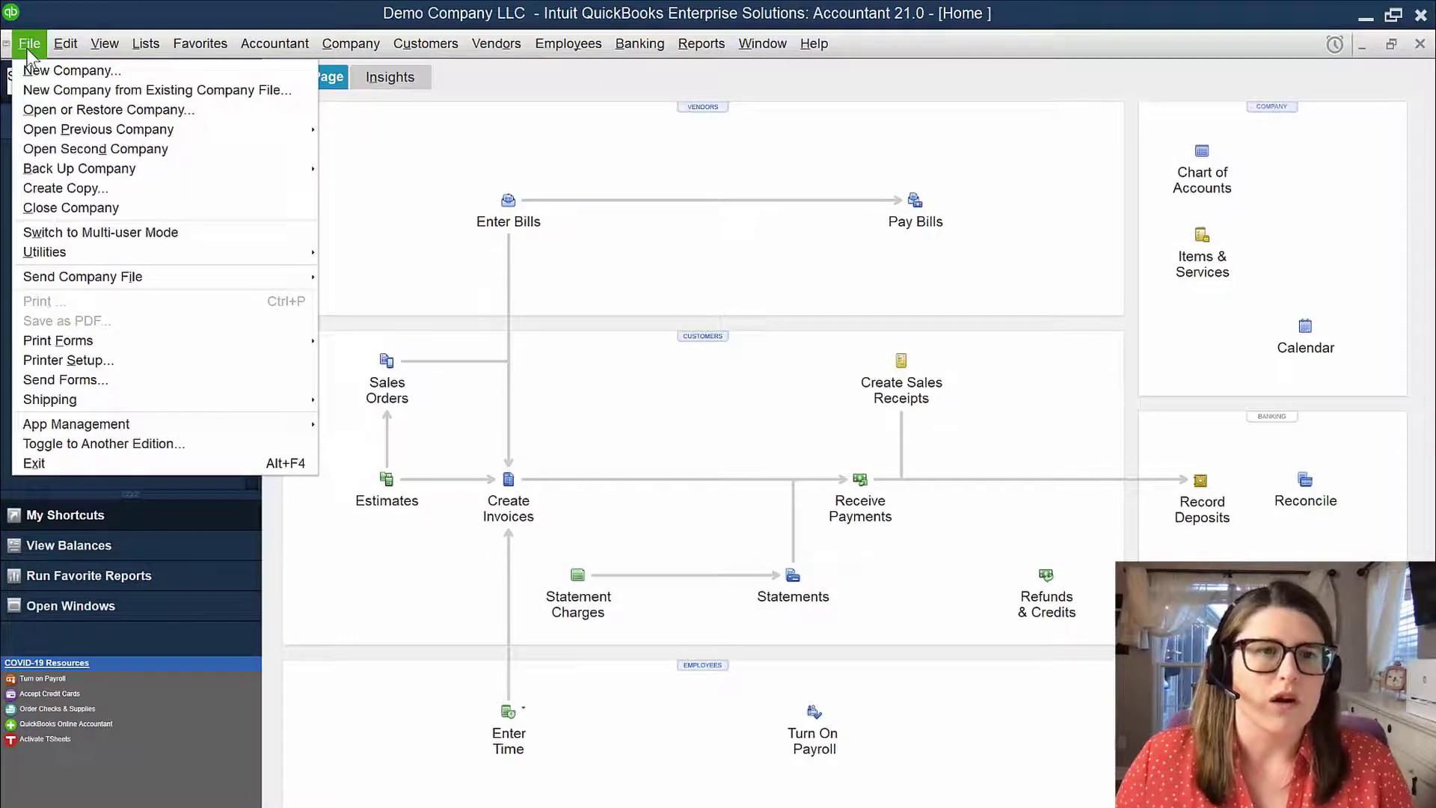
mouse_move(90, 172)
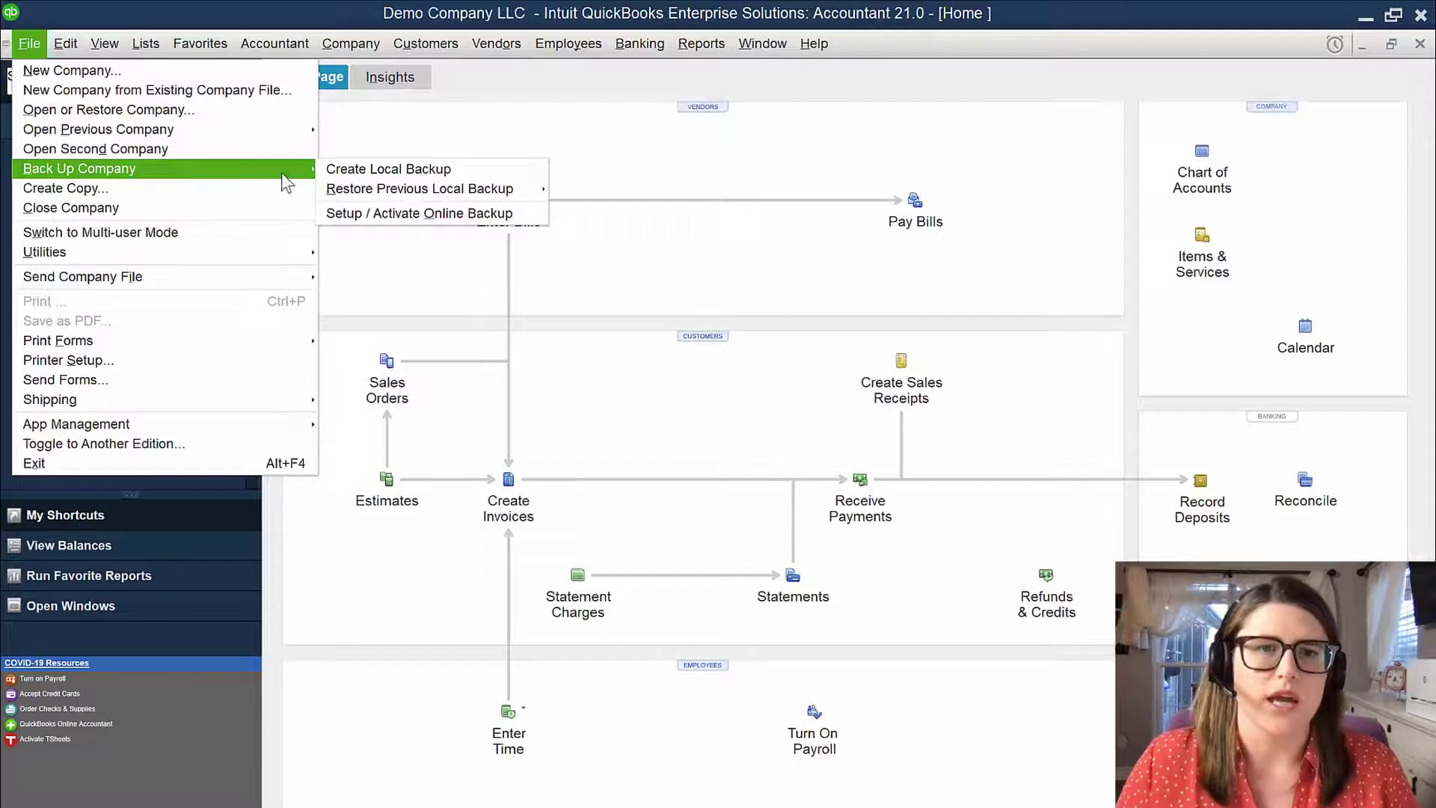
click(339, 167)
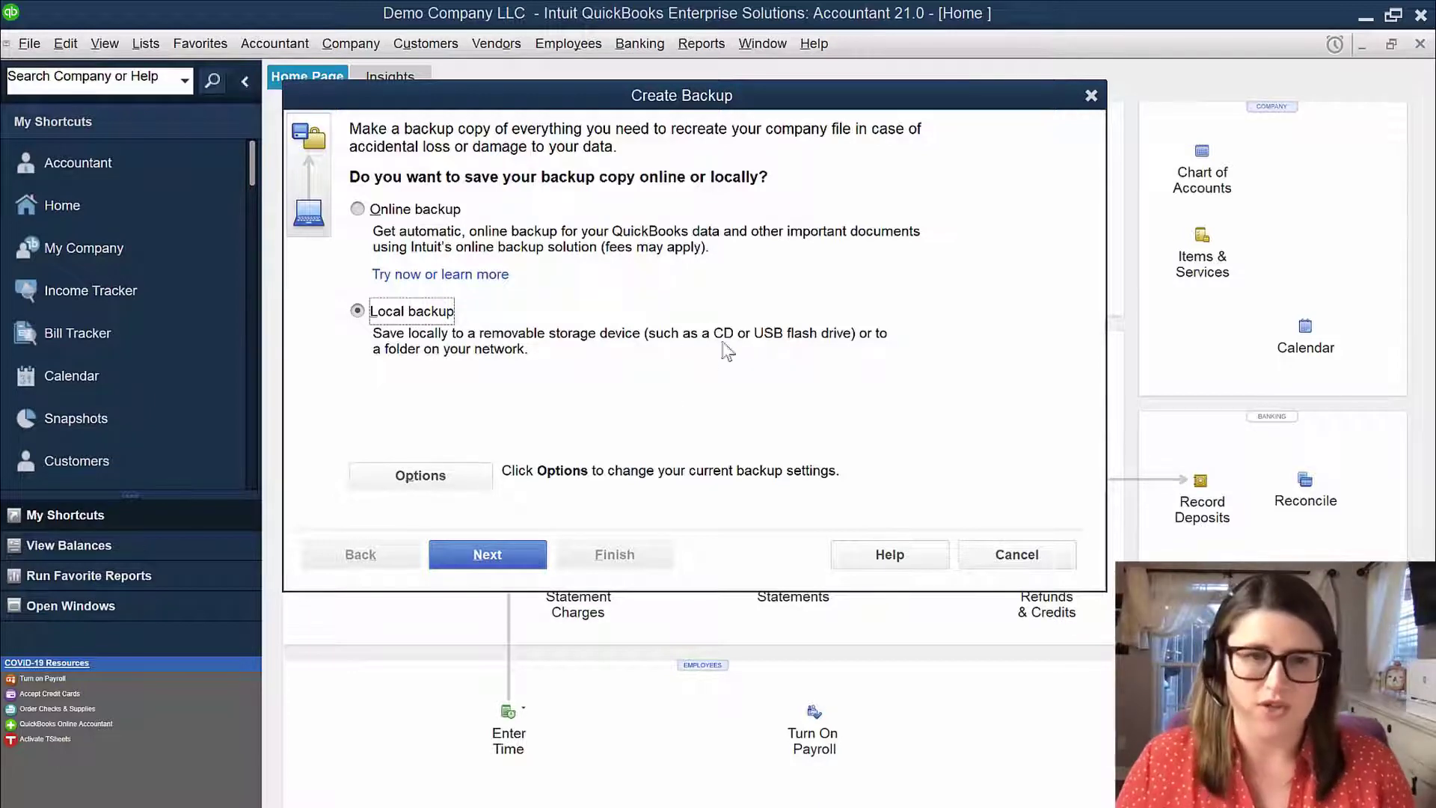
click(420, 475)
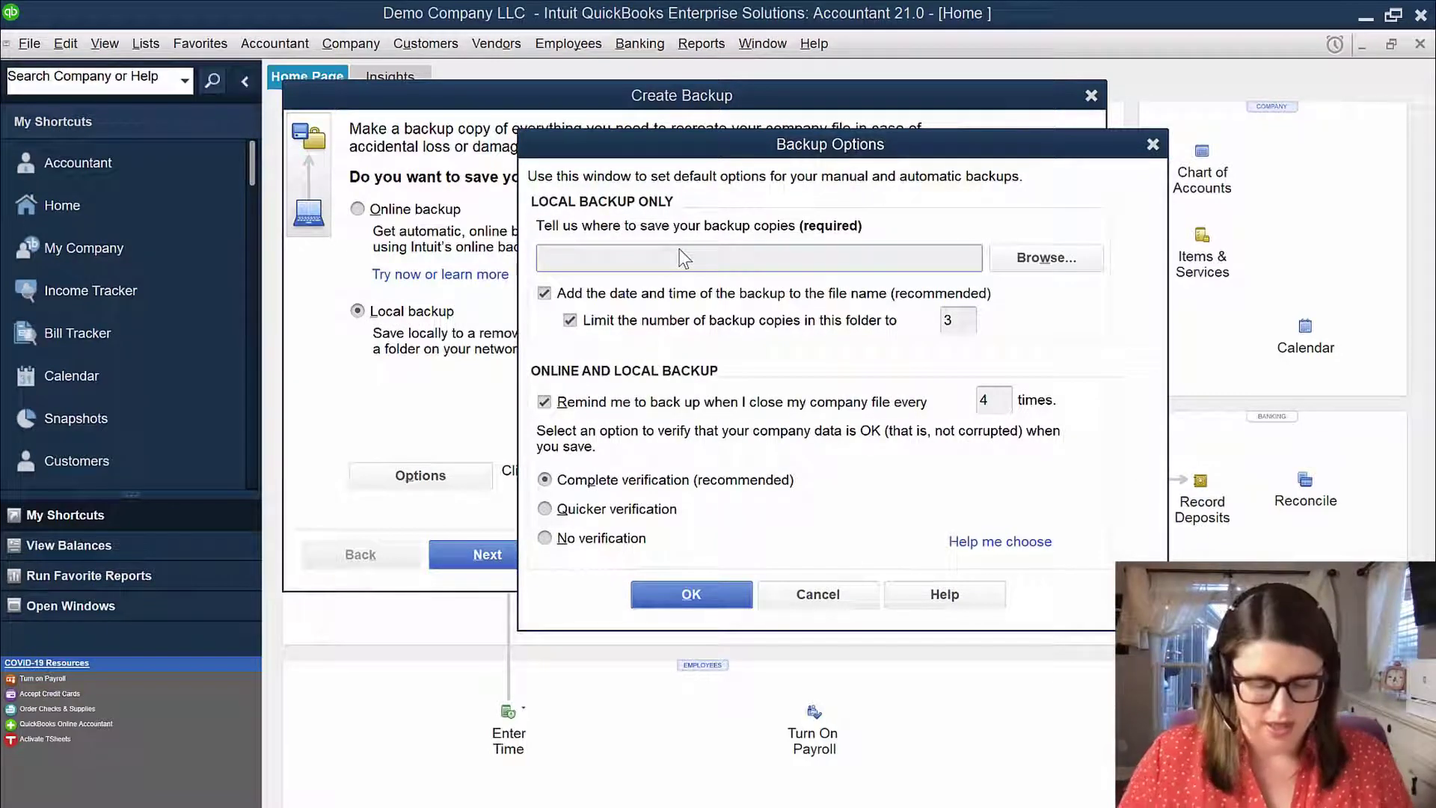
text(Test Backup)
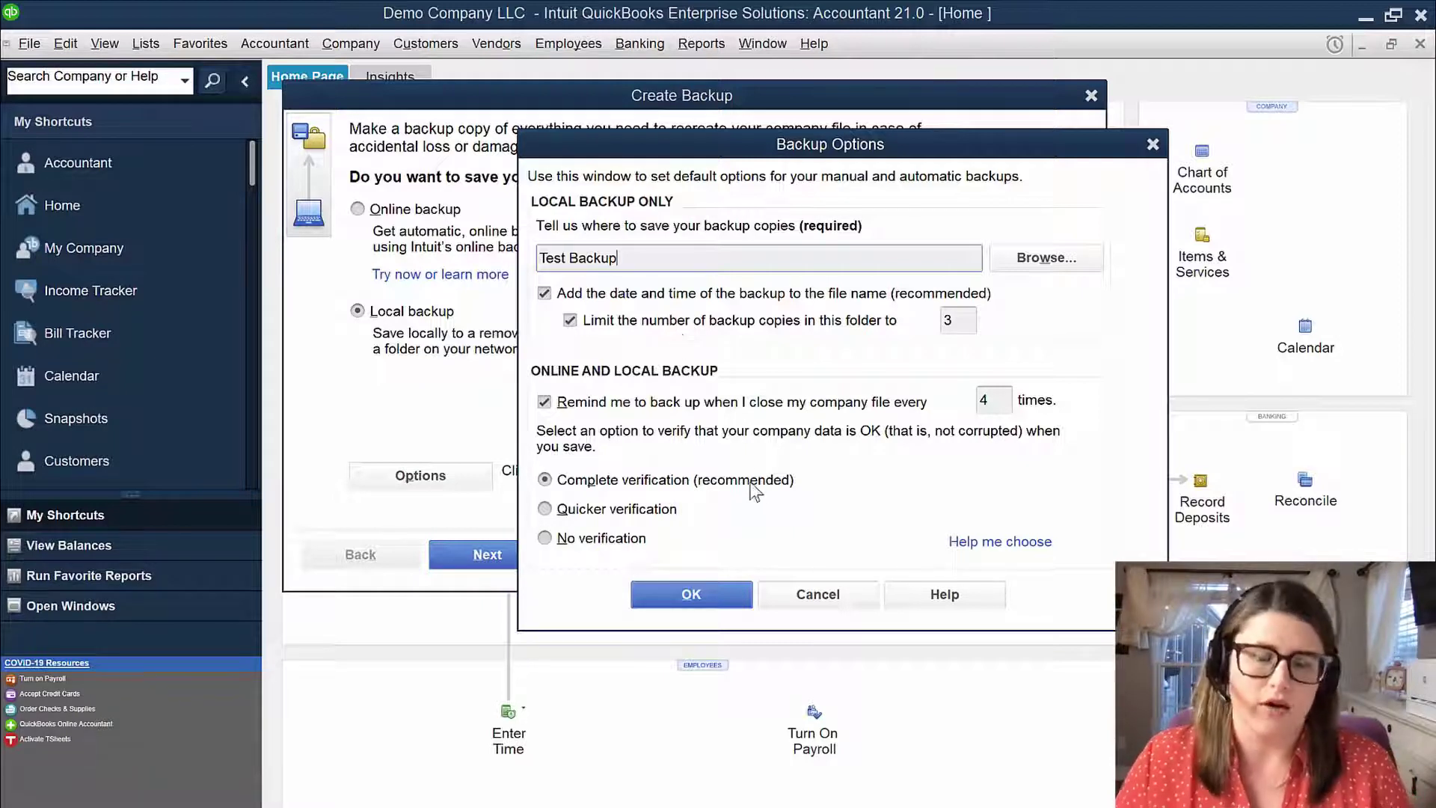
click(814, 594)
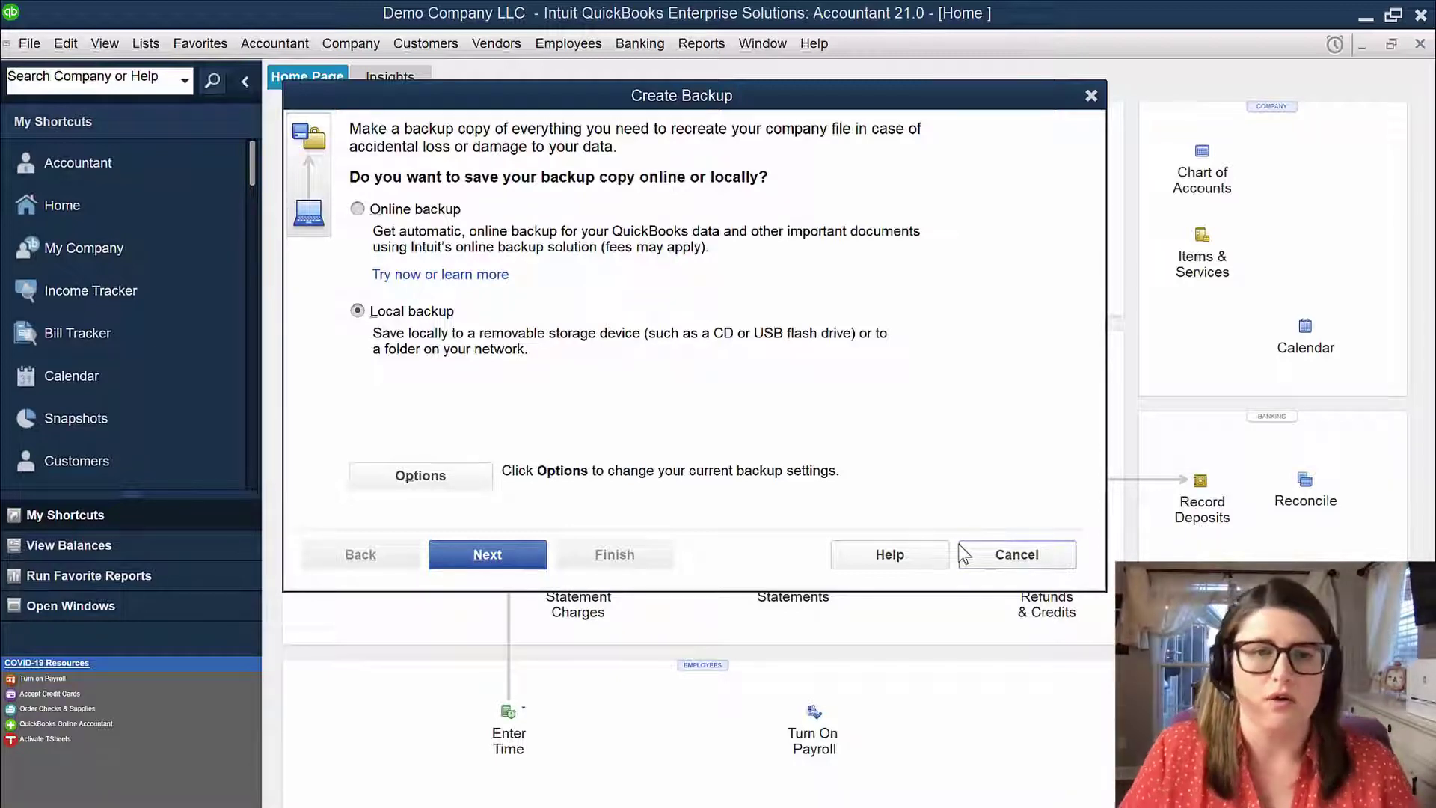
click(997, 558)
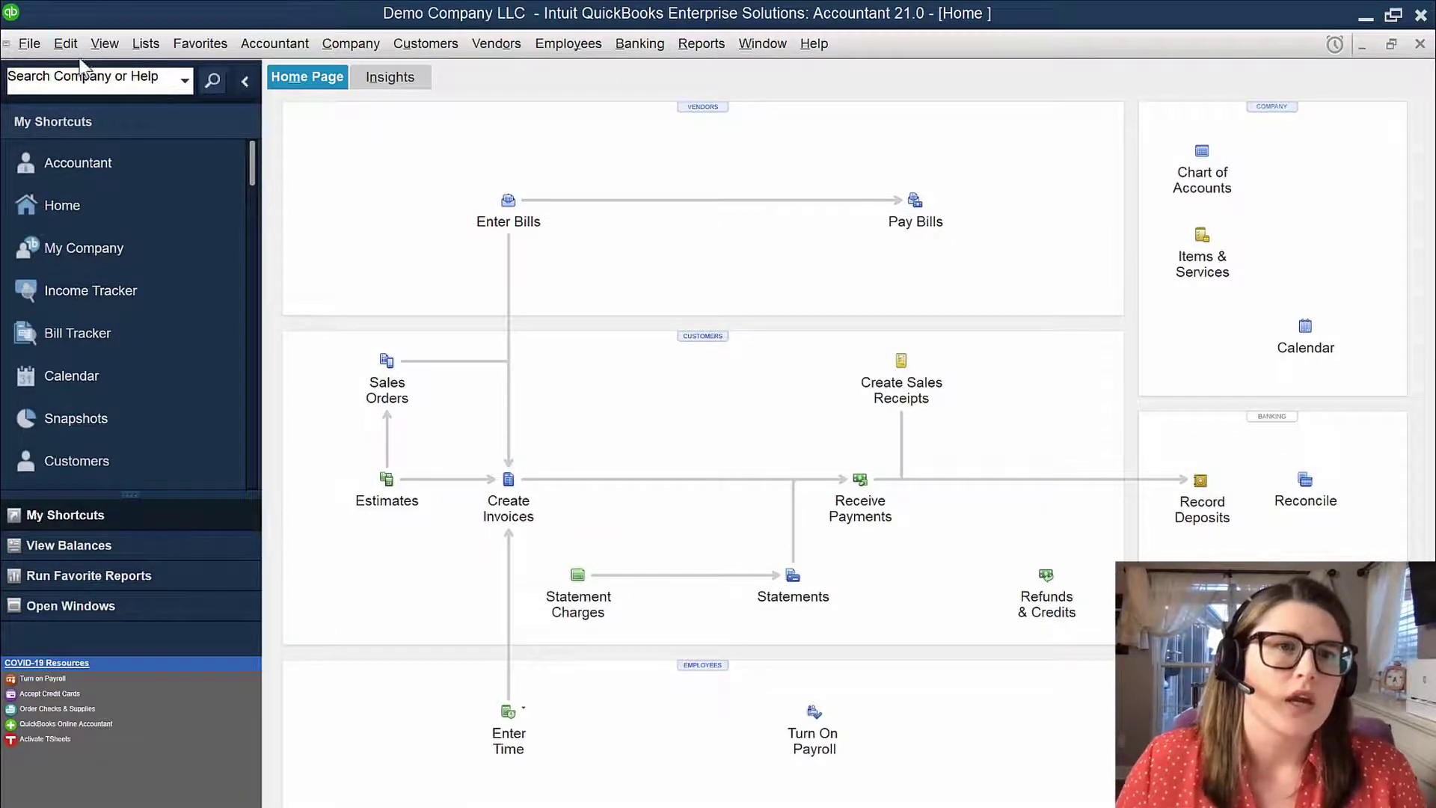
Step: Start creating a copy of the company file
click(33, 44)
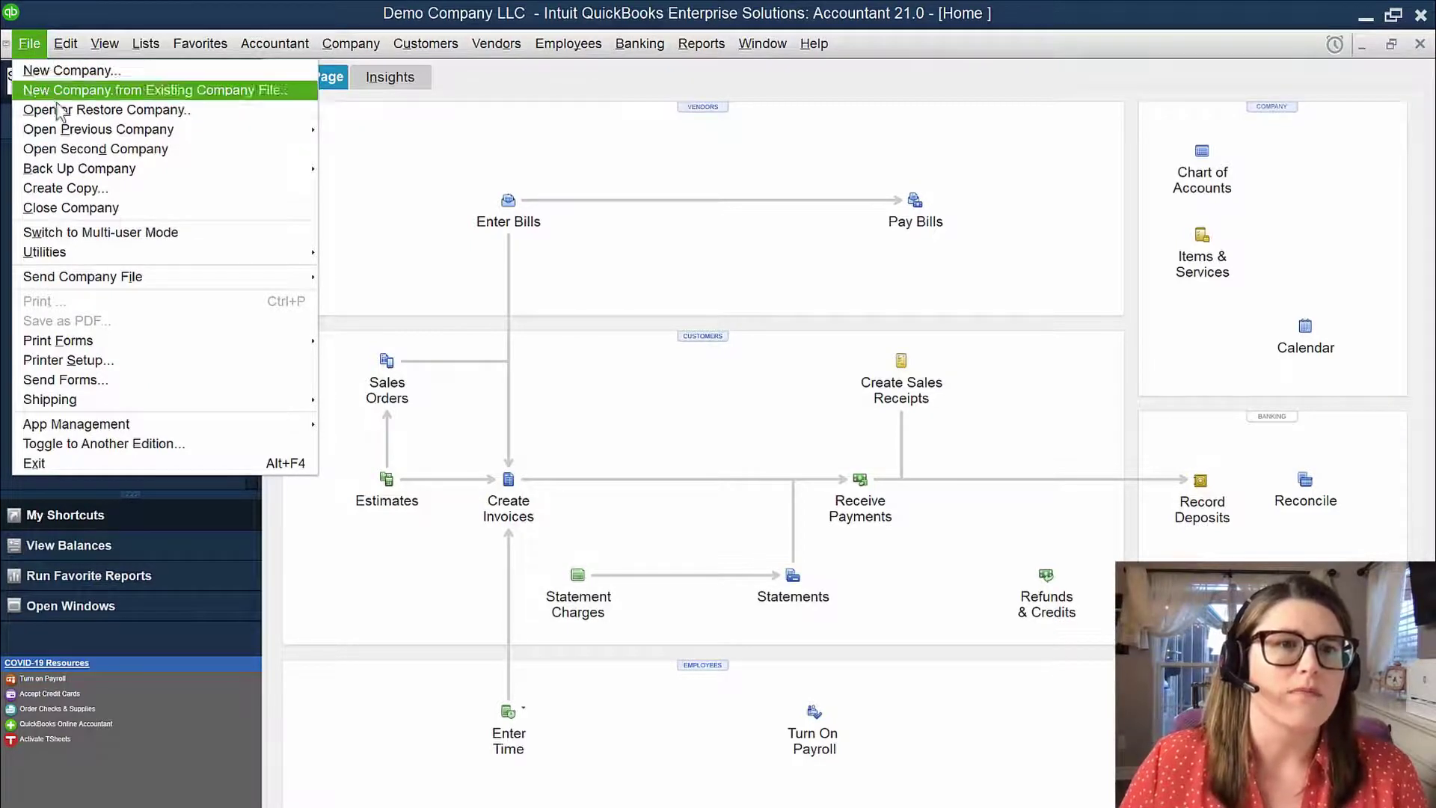
click(81, 188)
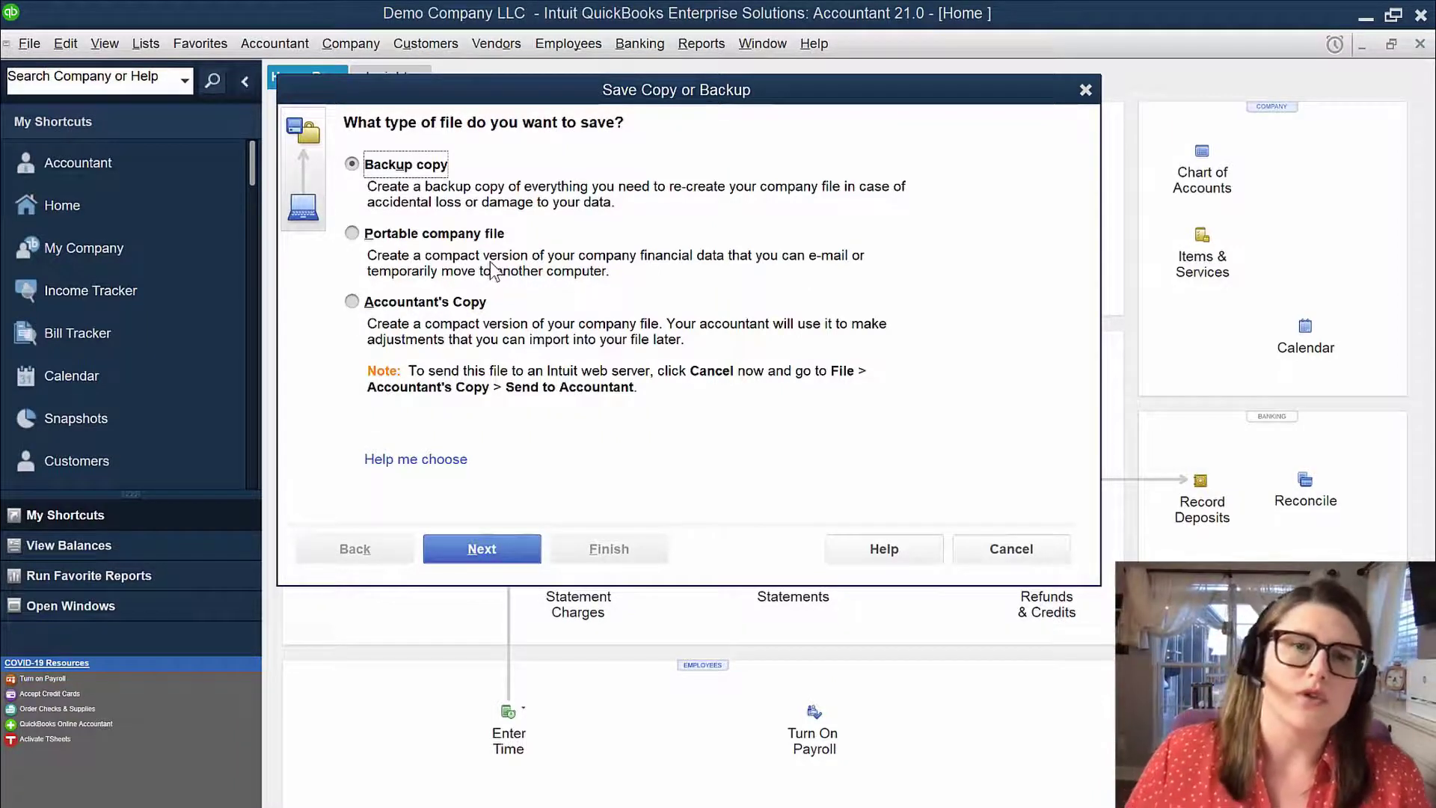
Step: Begin saving a portable company file named Demo Company LLC Portable on the Desktop, and cancel the save
click(451, 236)
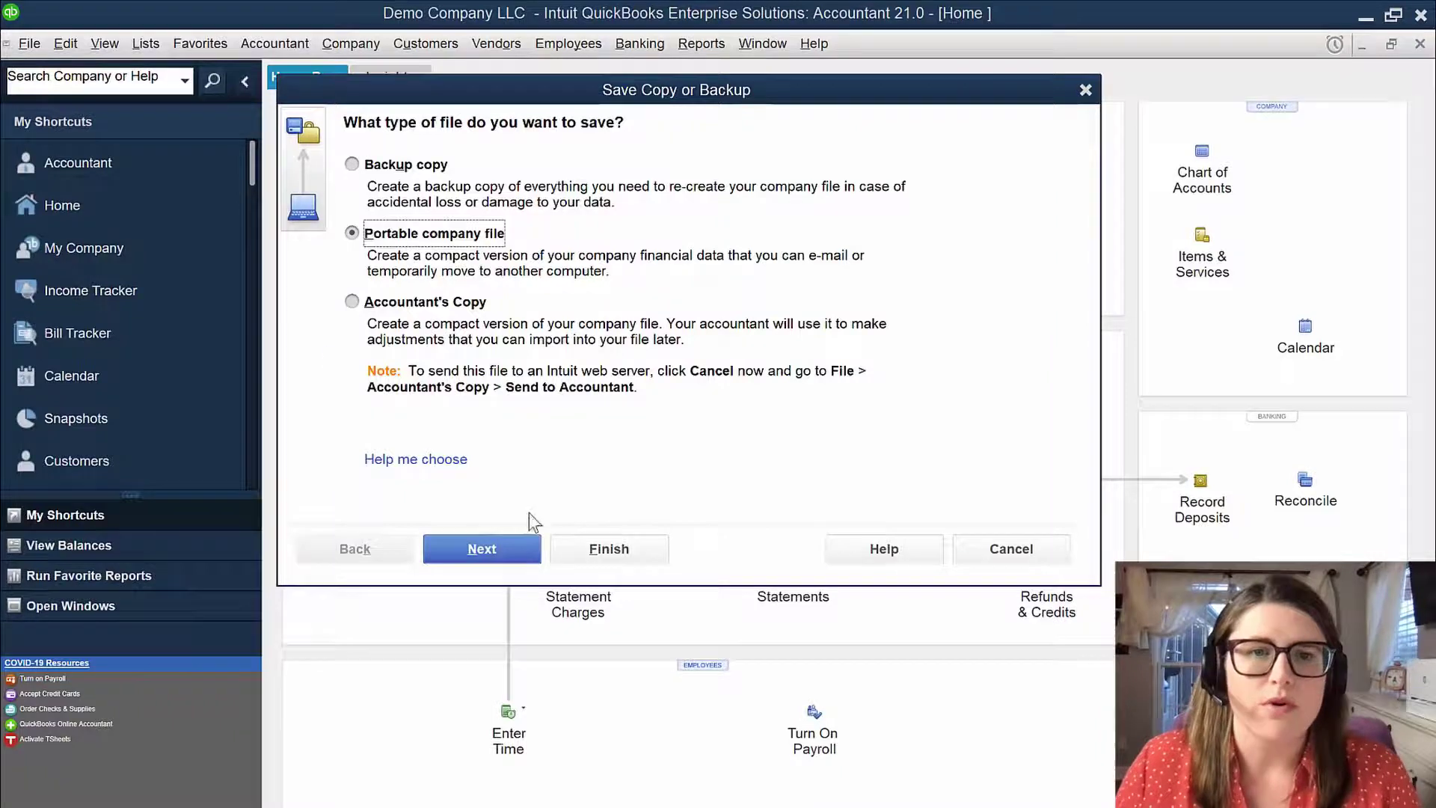
click(496, 548)
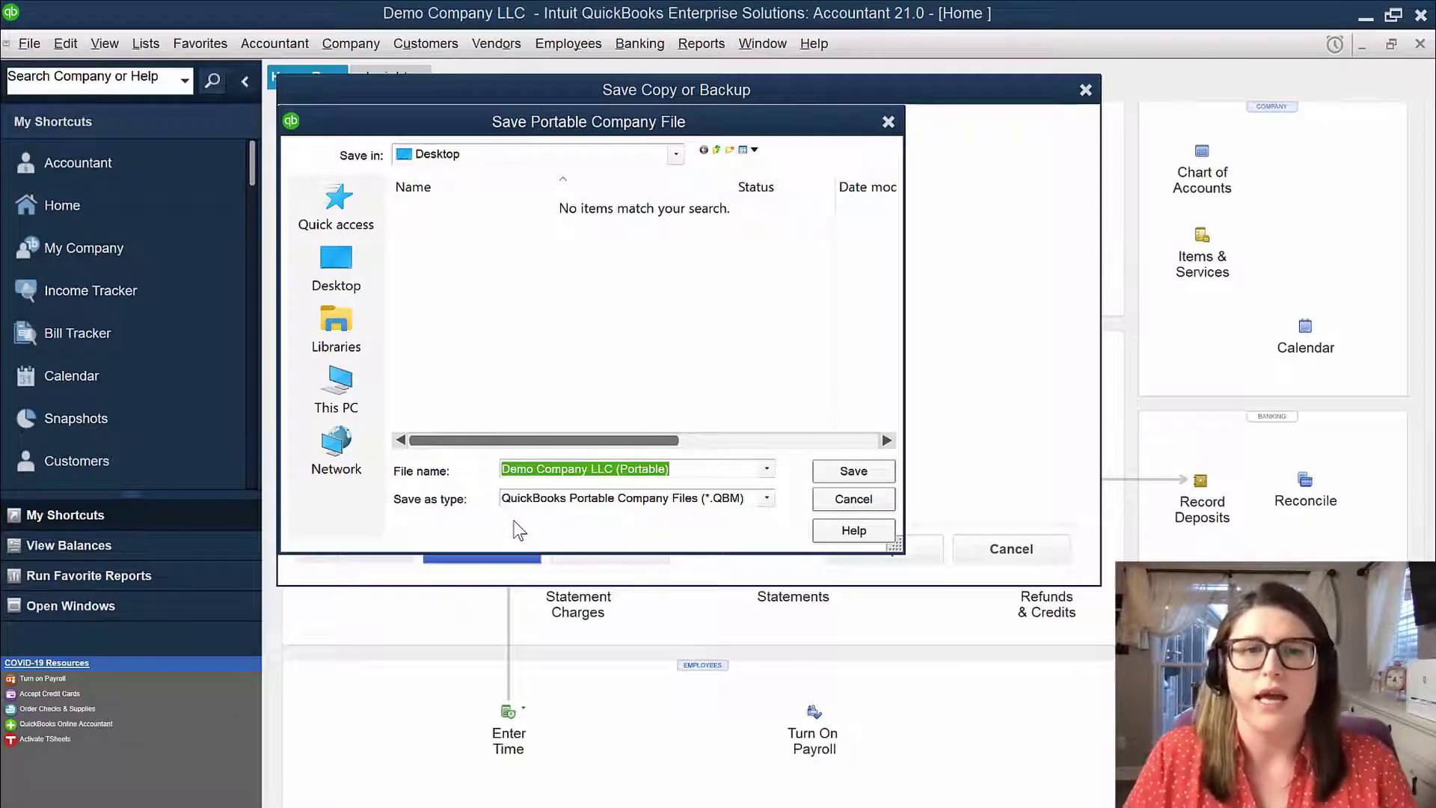
click(626, 471)
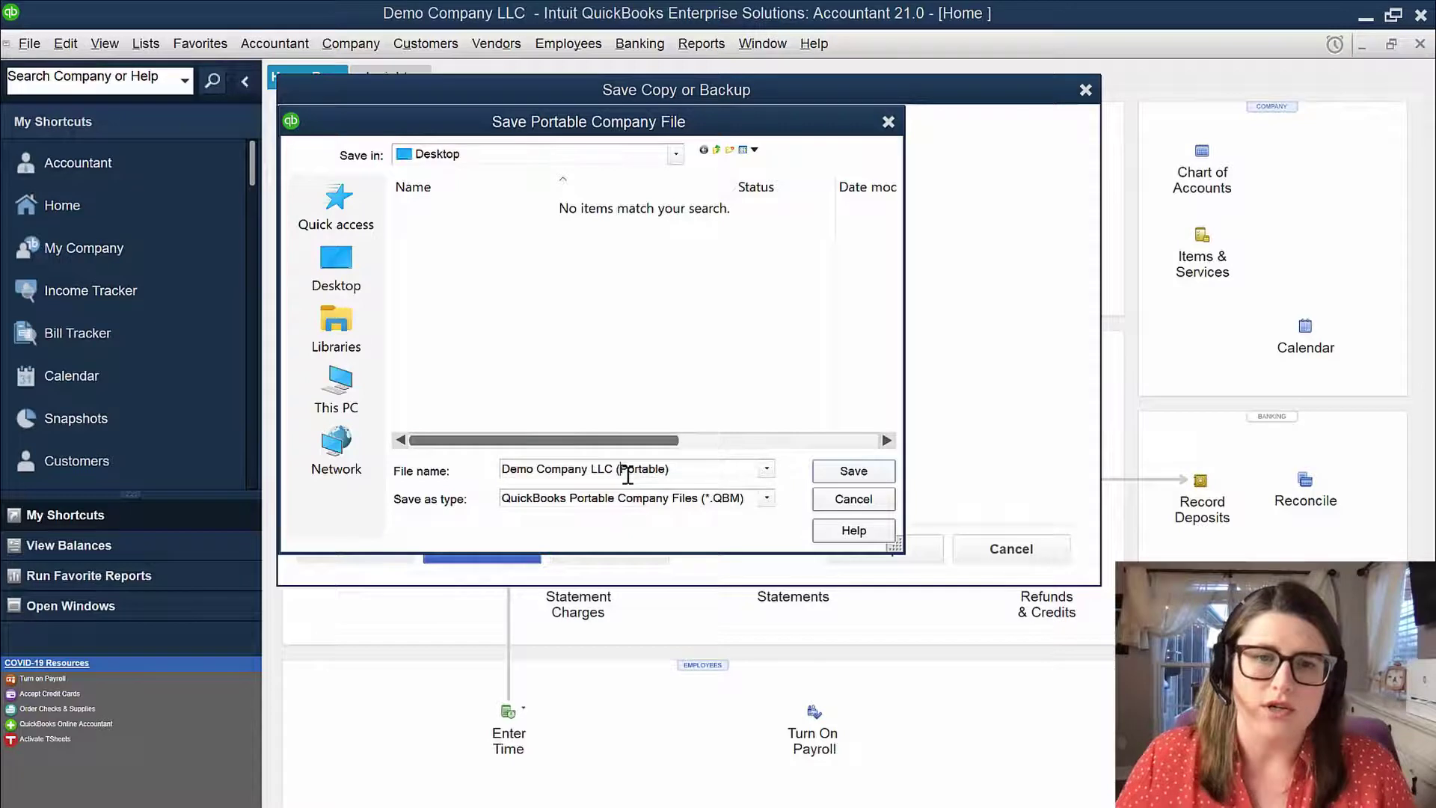
key(BackSpace)
click(676, 472)
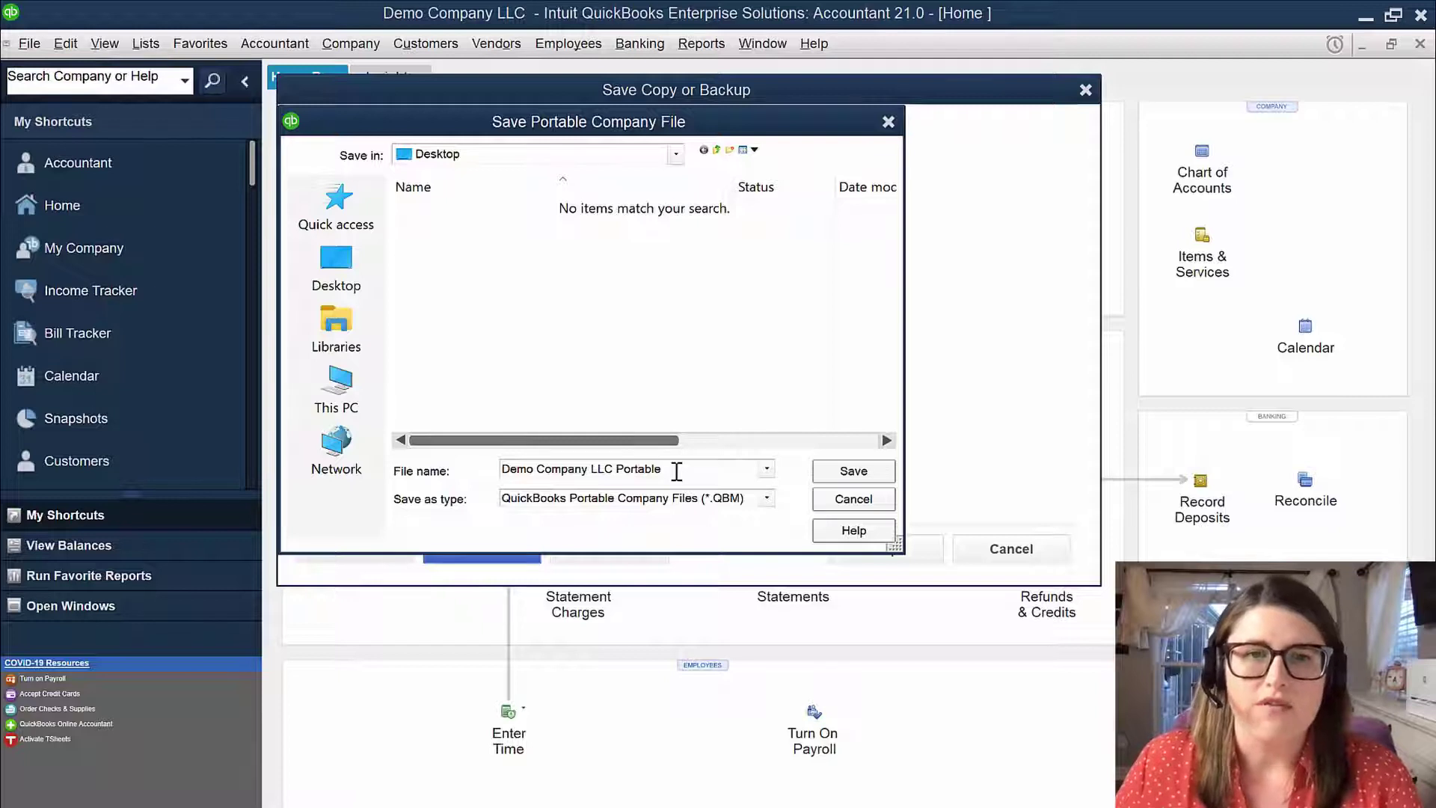
click(853, 499)
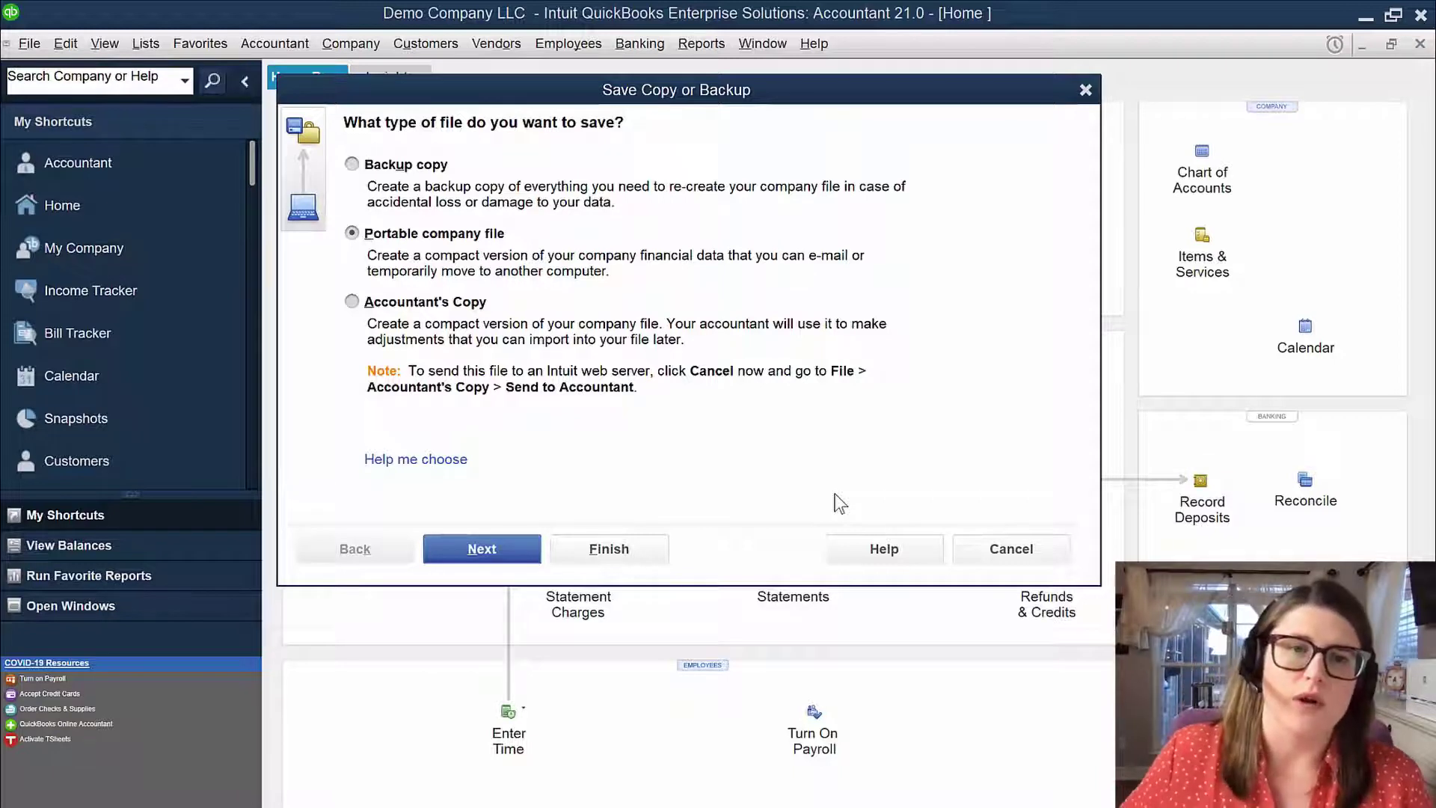
Step: Choose Accountant's Copy as the file type, confirm it, and set the dividing date to End of Last Month
click(428, 303)
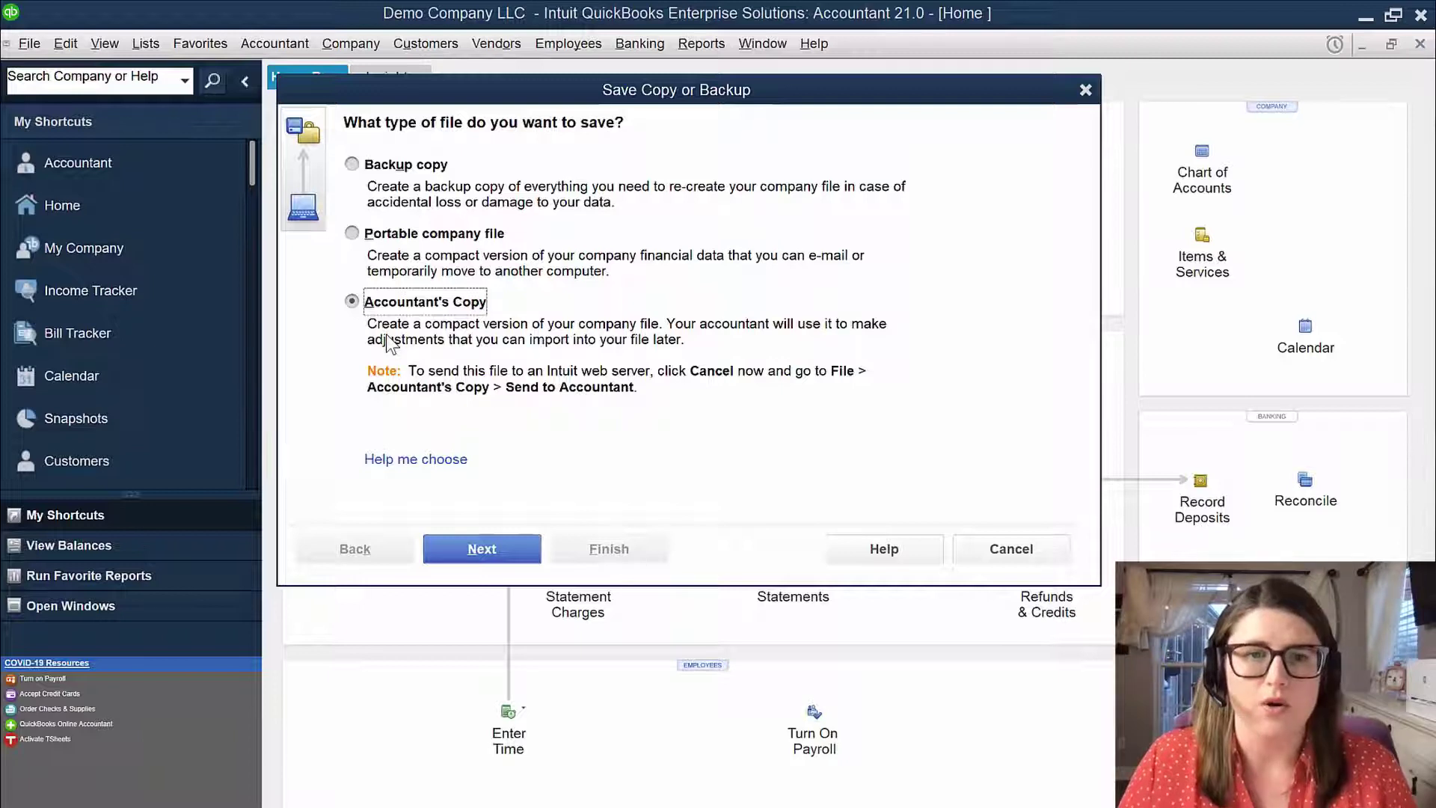
click(484, 549)
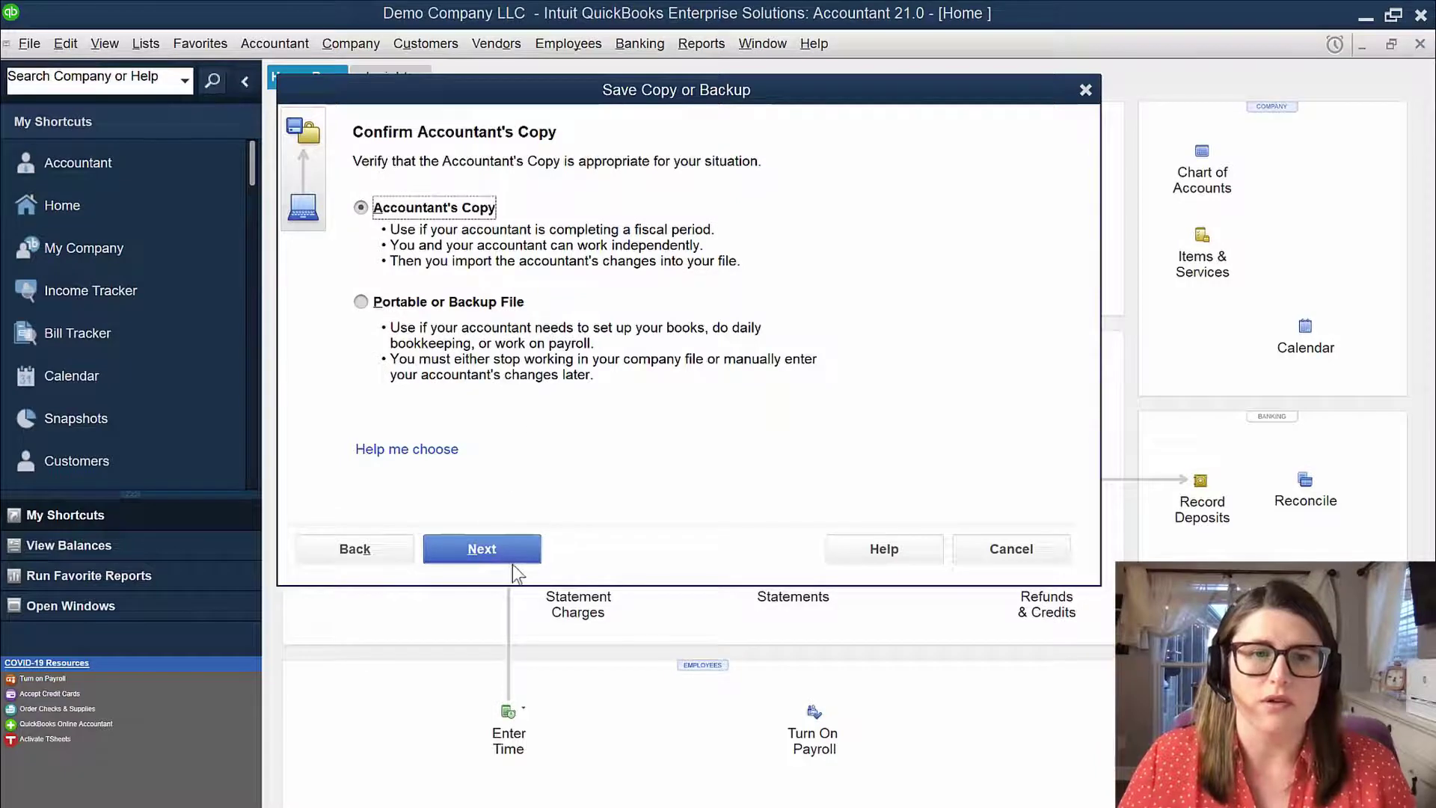
click(498, 546)
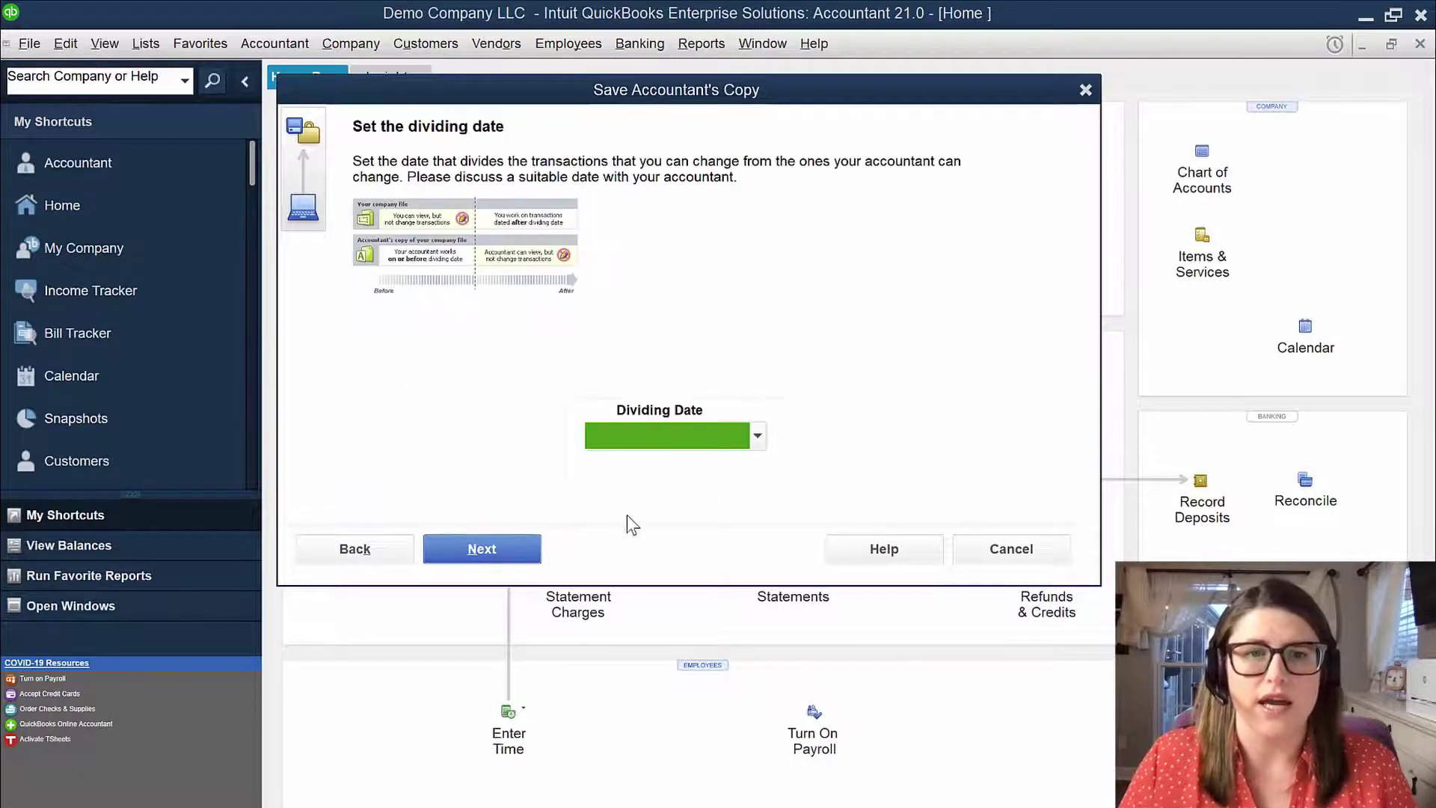
click(758, 436)
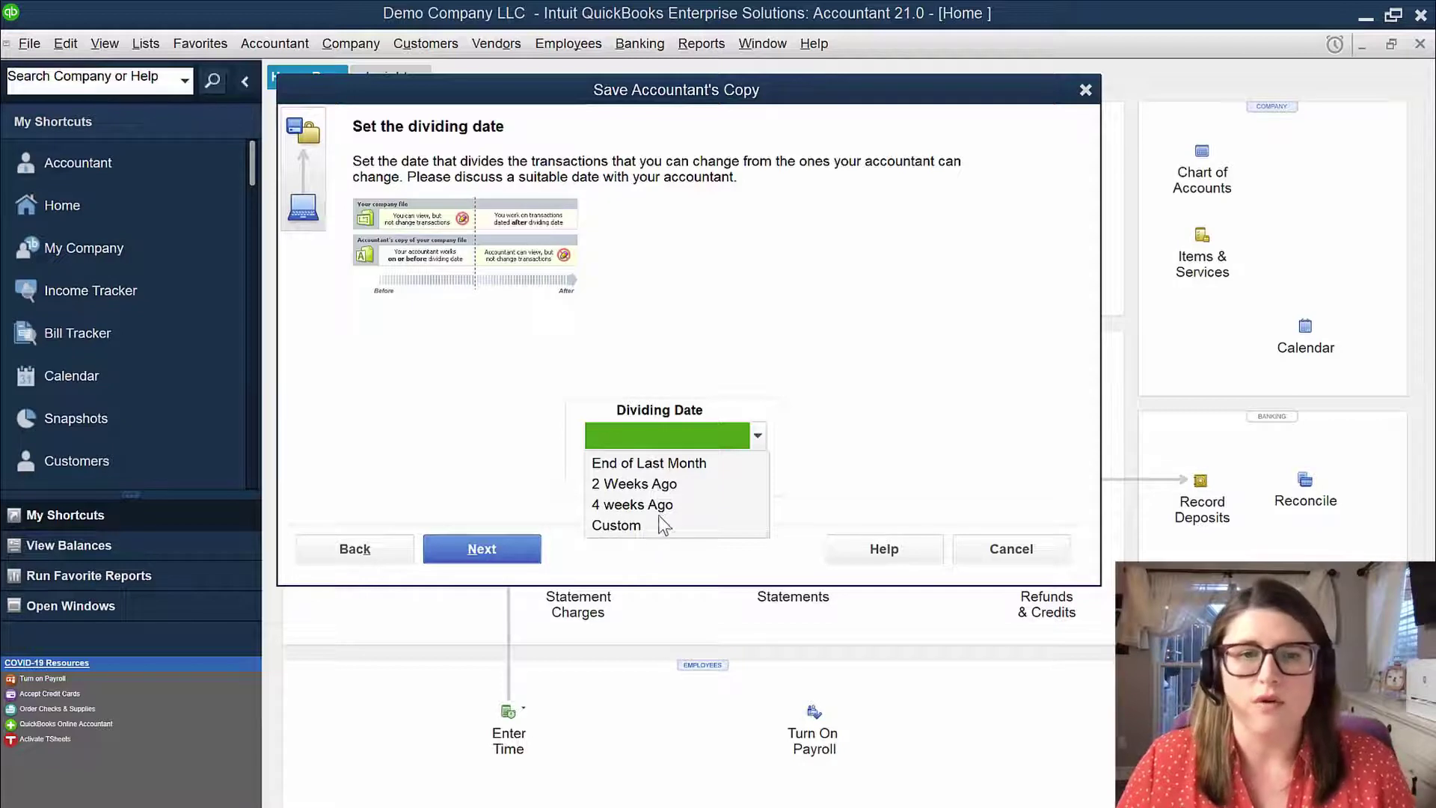
click(809, 447)
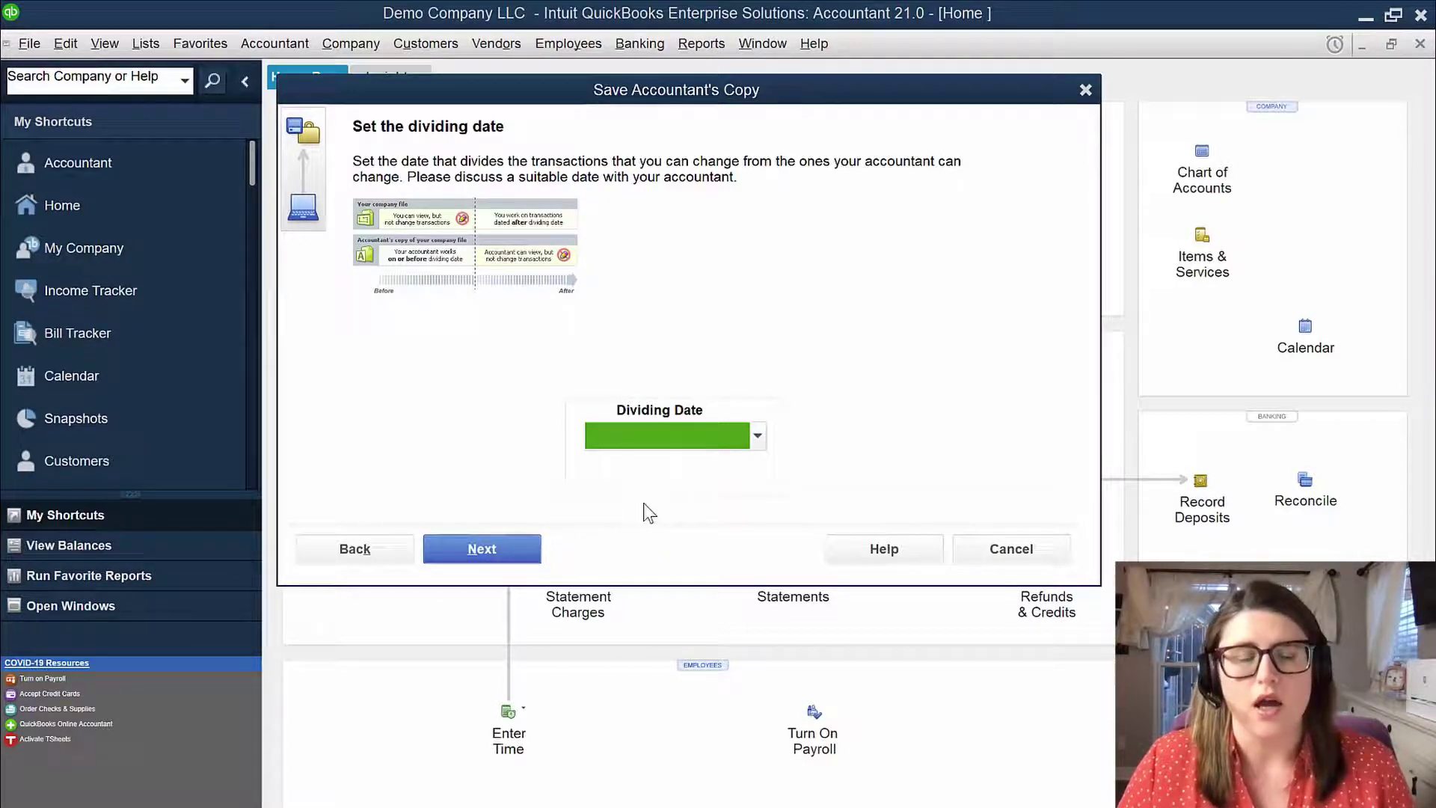
click(698, 438)
click(698, 463)
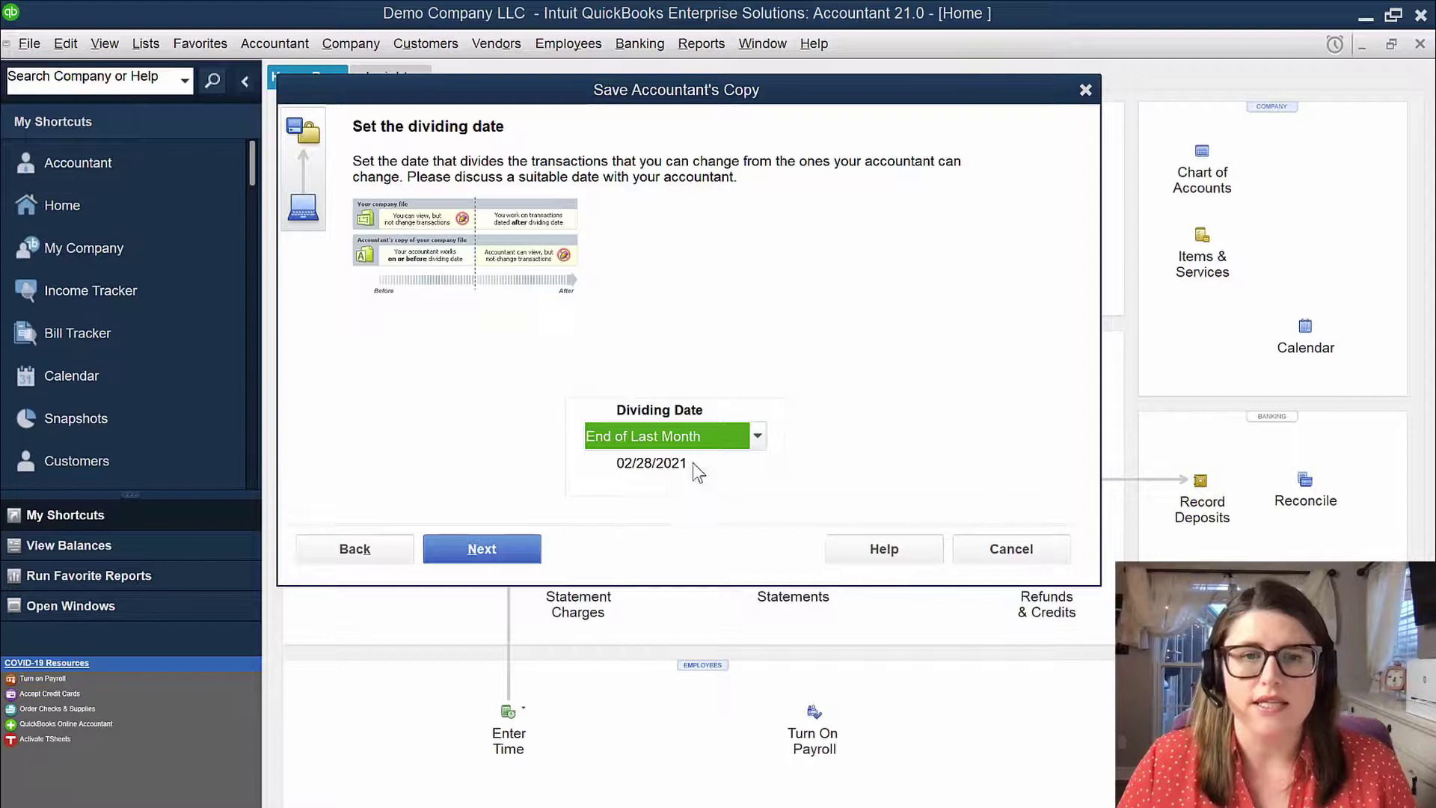
click(516, 548)
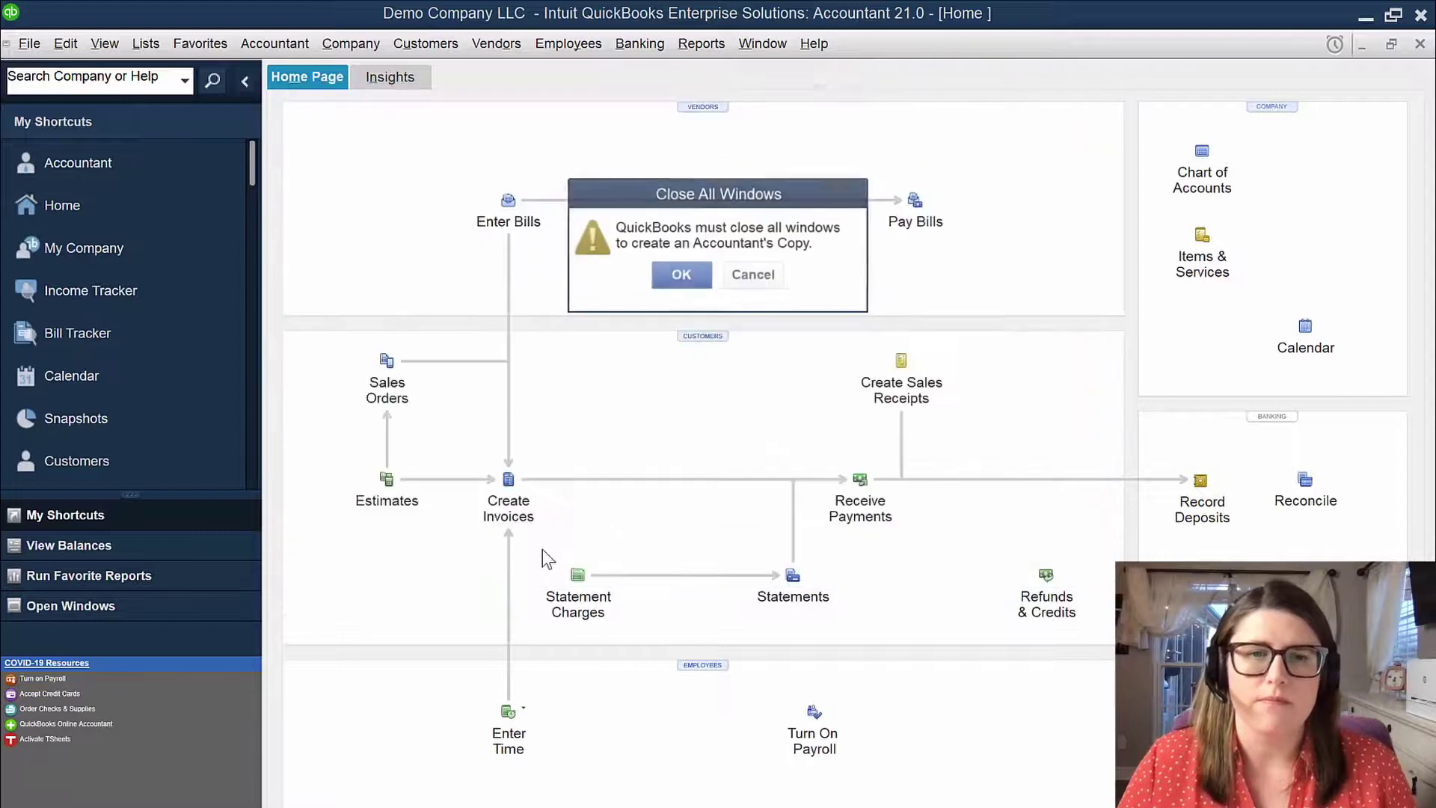
Step: Allow all windows to close and save the Accountant's Copy transfer file to the Desktop under the suggested name
click(677, 275)
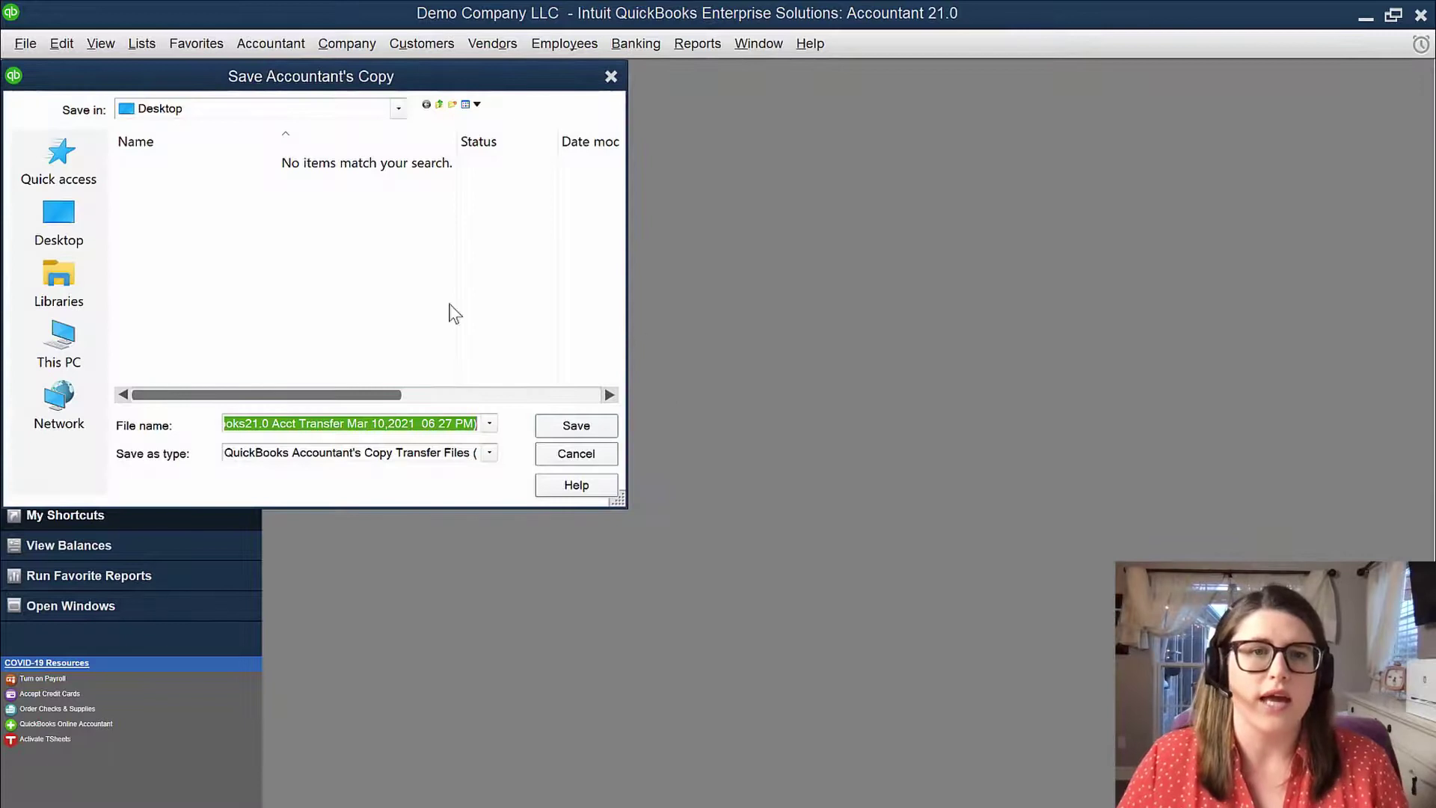
click(572, 426)
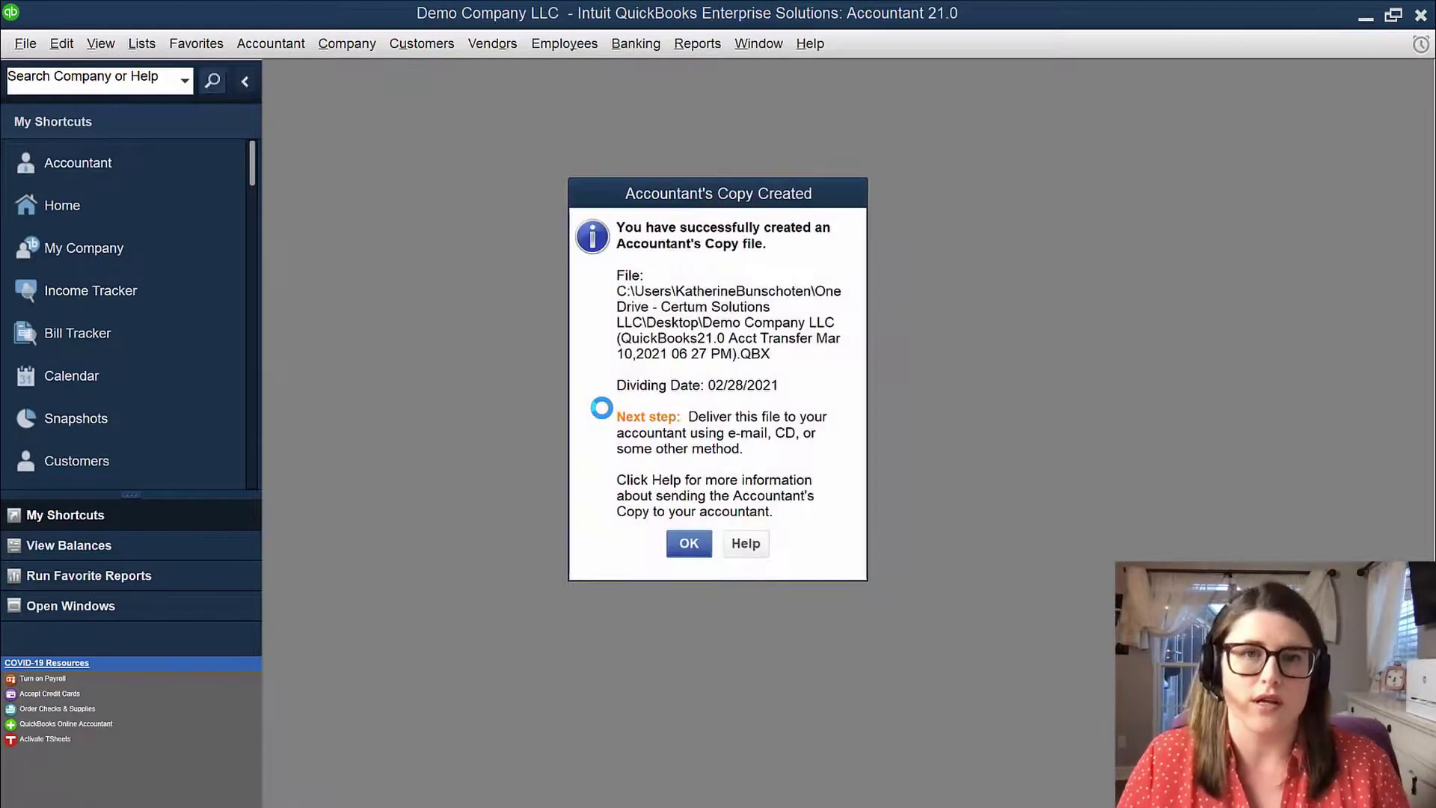
click(694, 535)
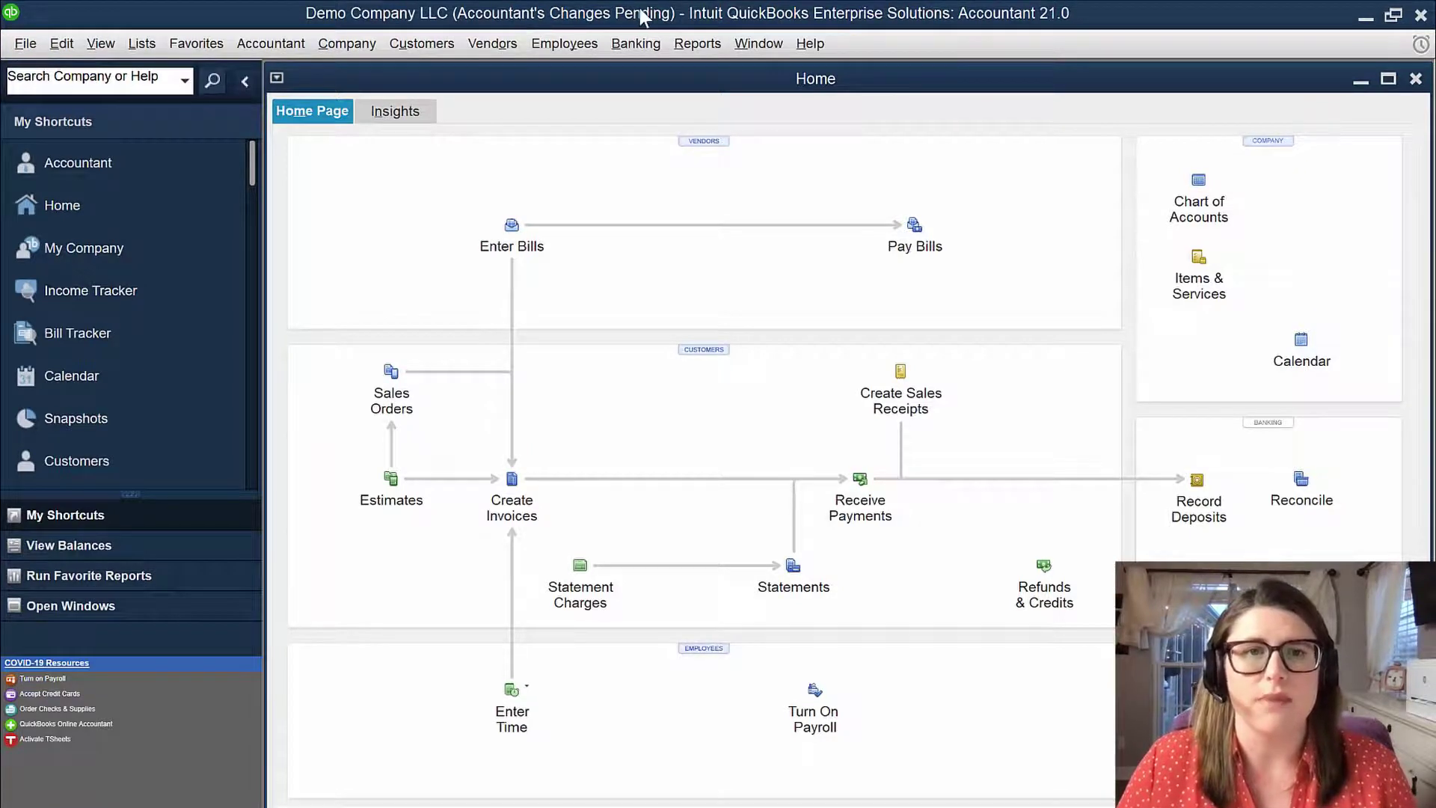
Step: Remove the Accountant's Copy restrictions from the company file and confirm the removal
click(25, 47)
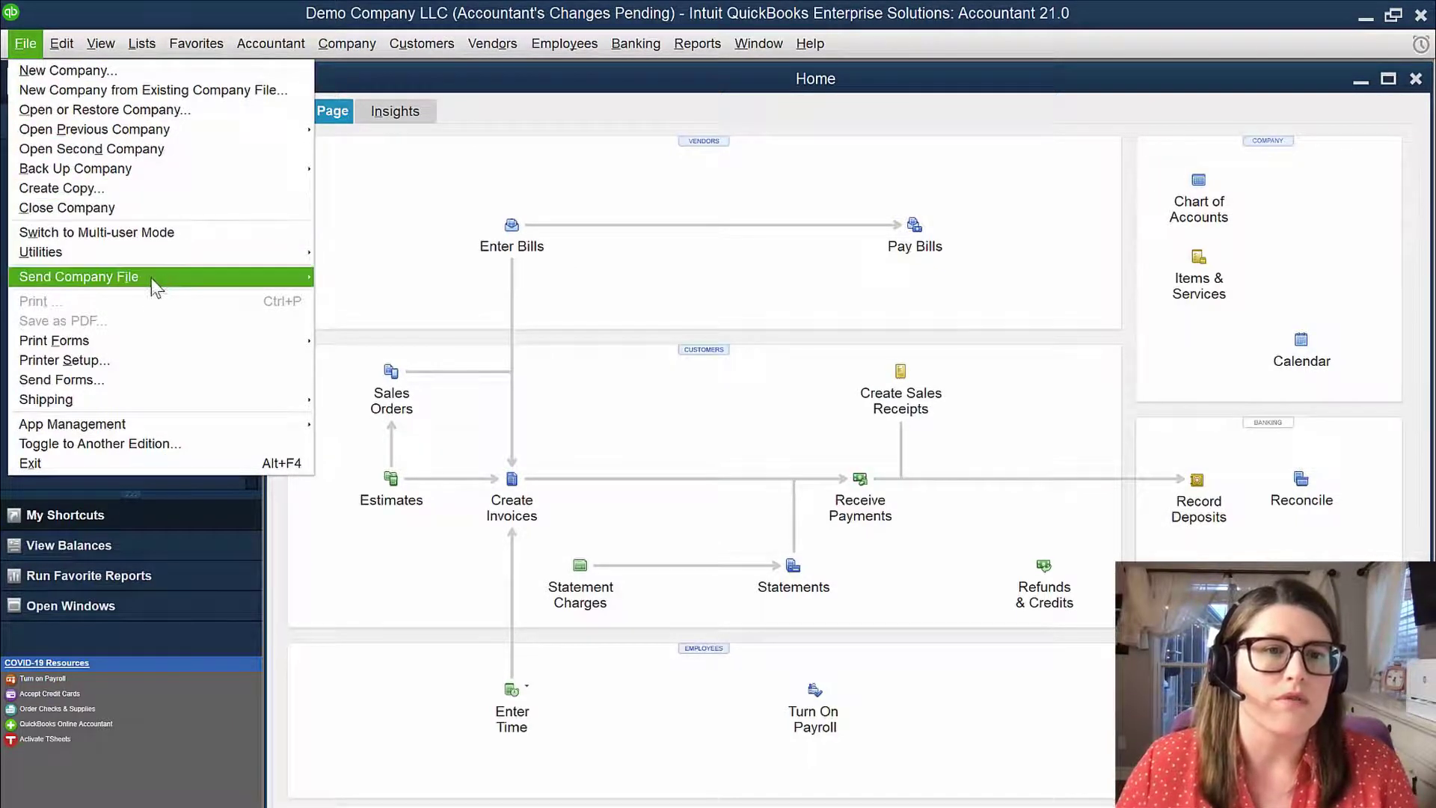
mouse_move(207, 275)
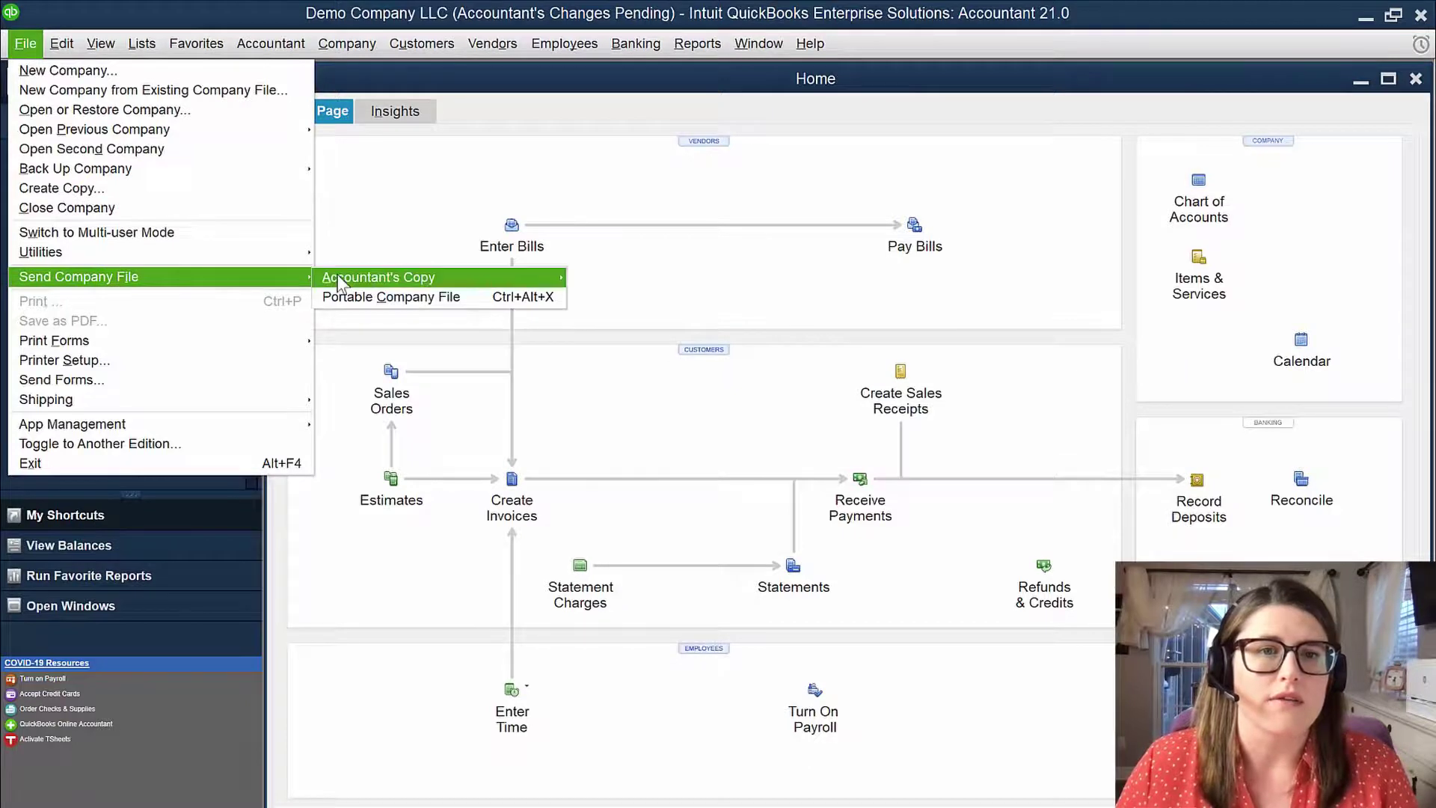
mouse_move(338, 283)
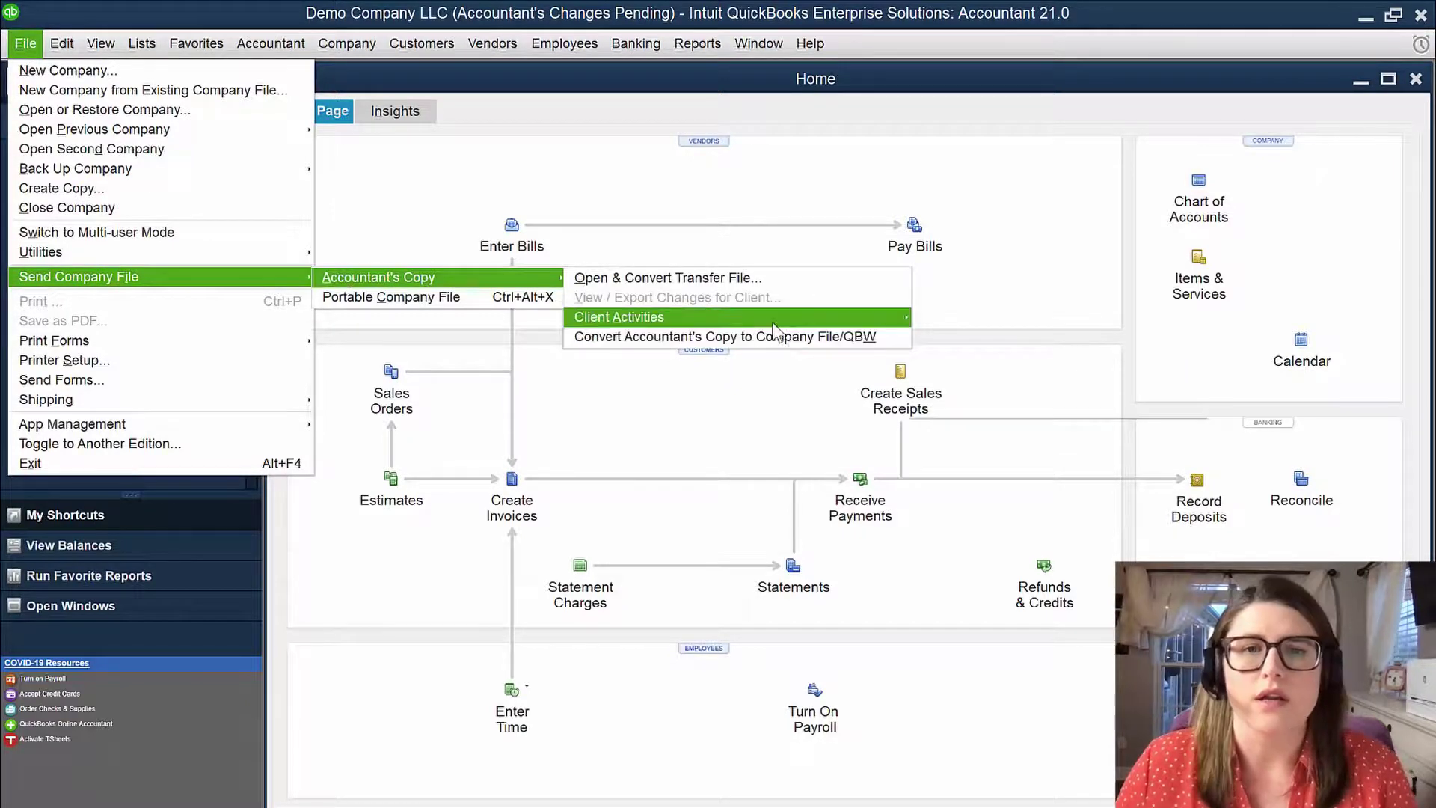
mouse_move(868, 313)
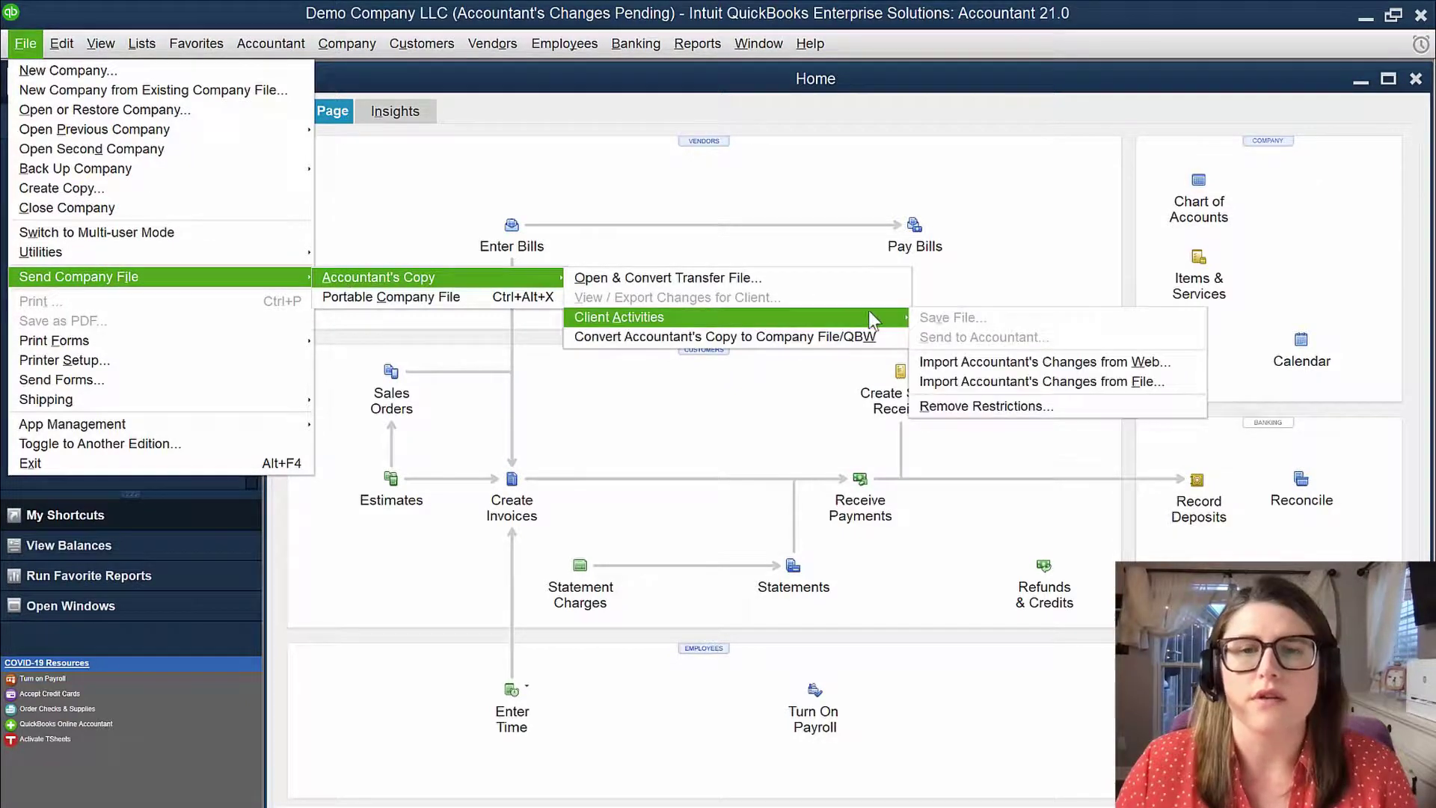
click(957, 403)
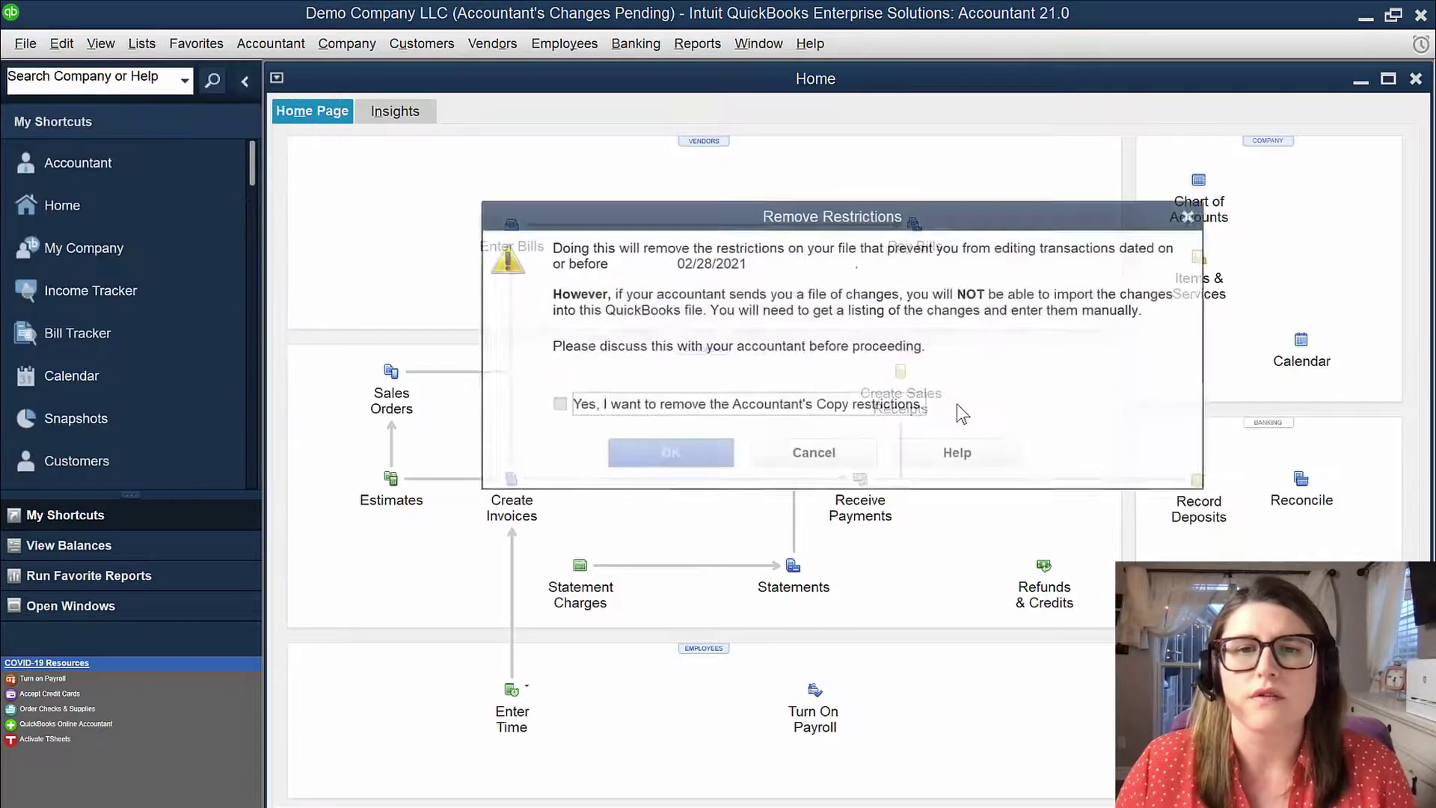
click(661, 406)
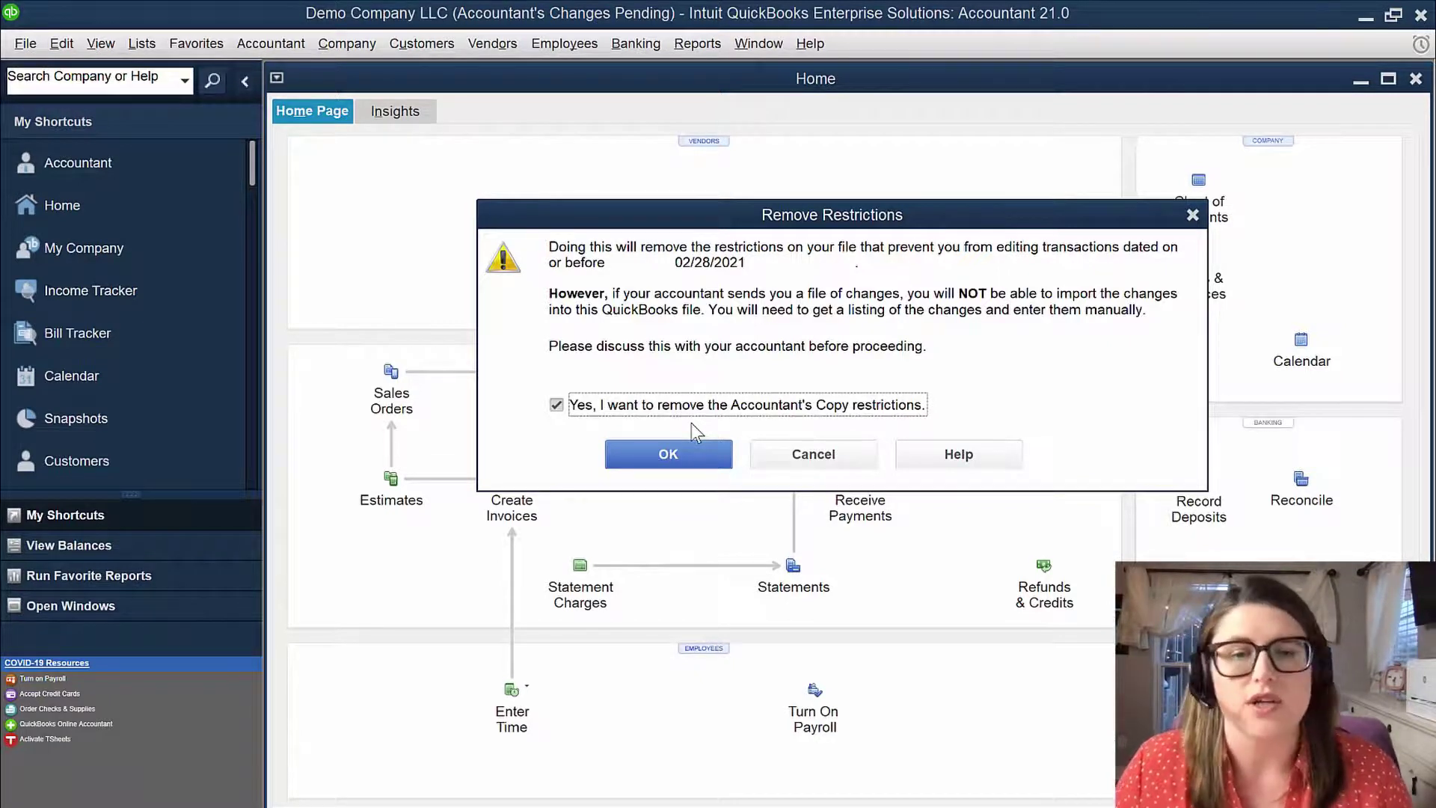
click(689, 464)
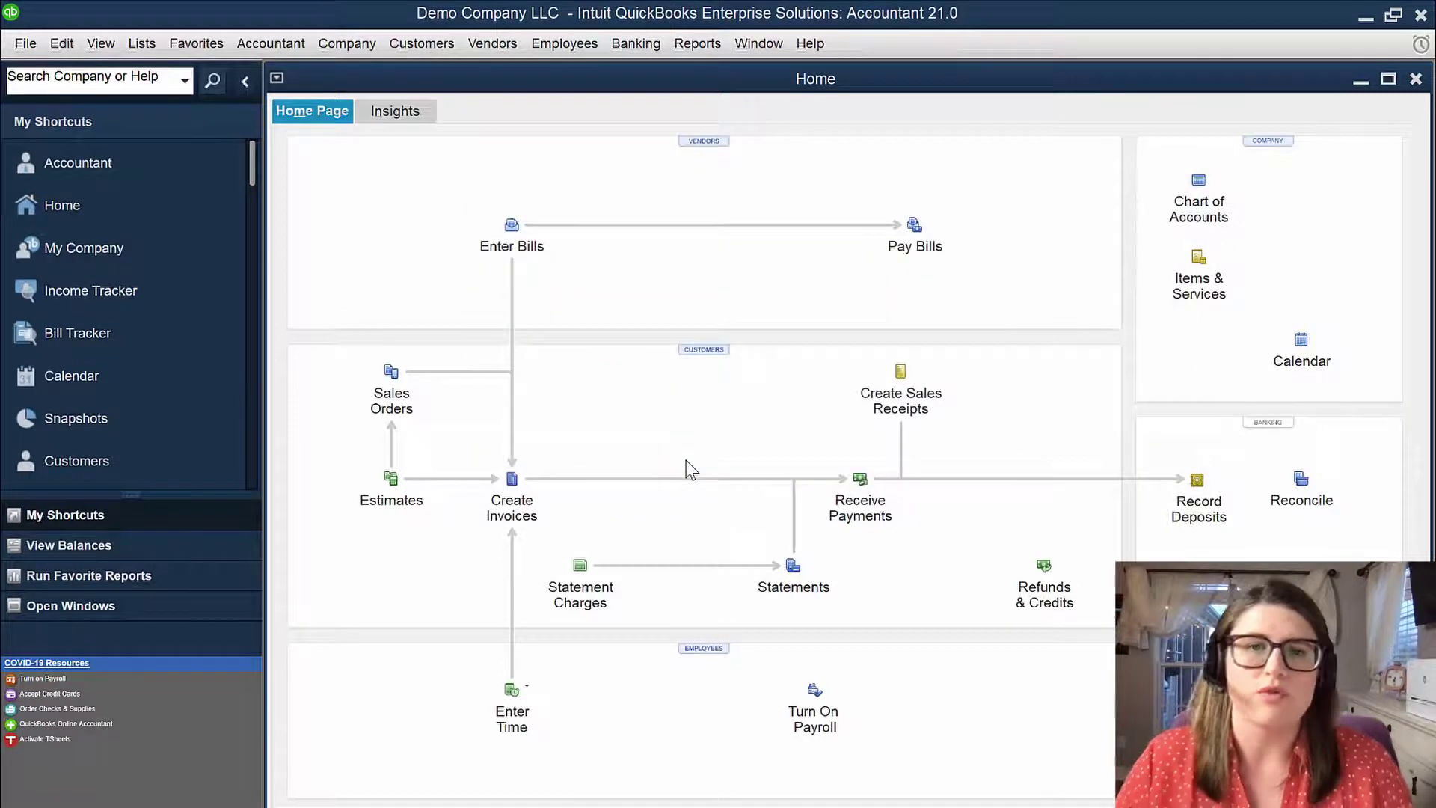